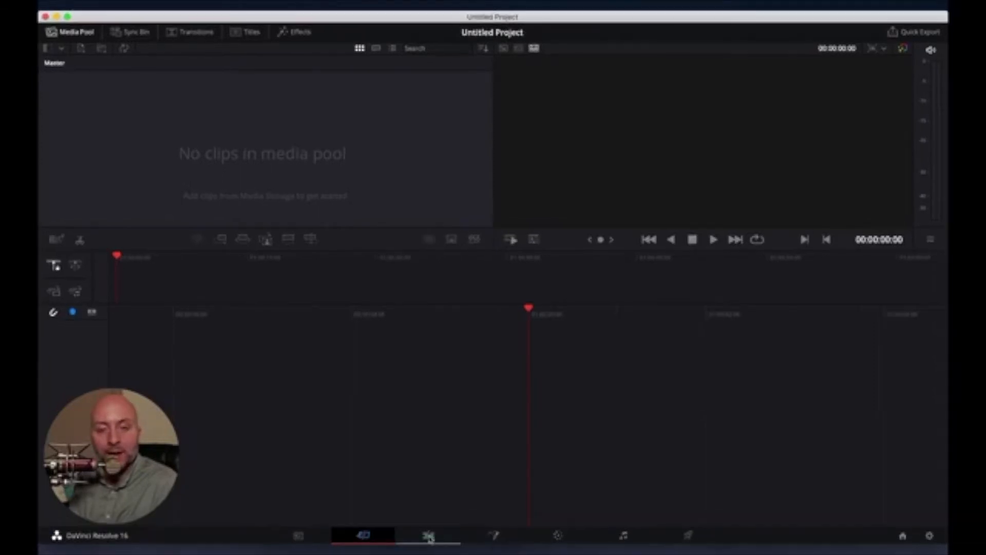
pyautogui.click(430, 537)
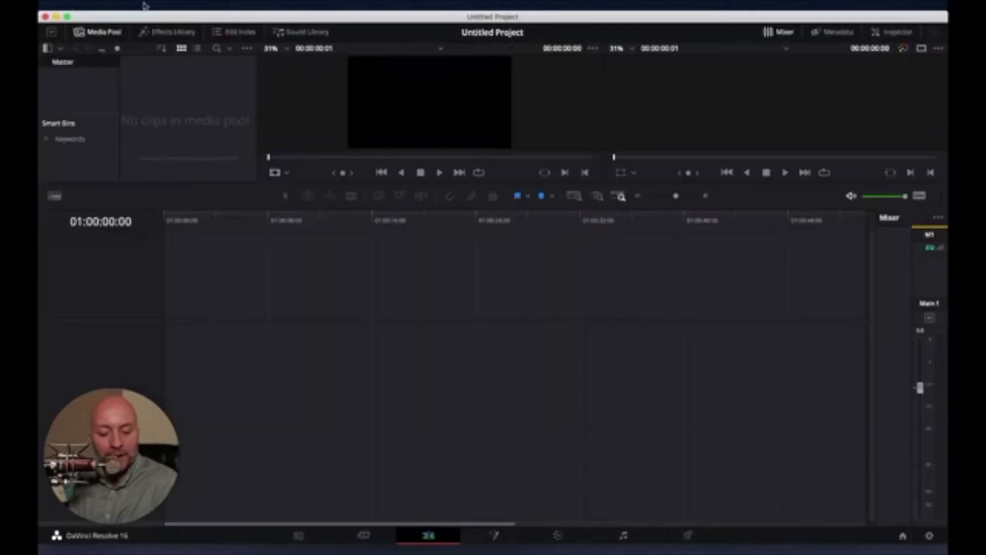
pyautogui.click(144, 6)
pyautogui.moveTo(157, 112)
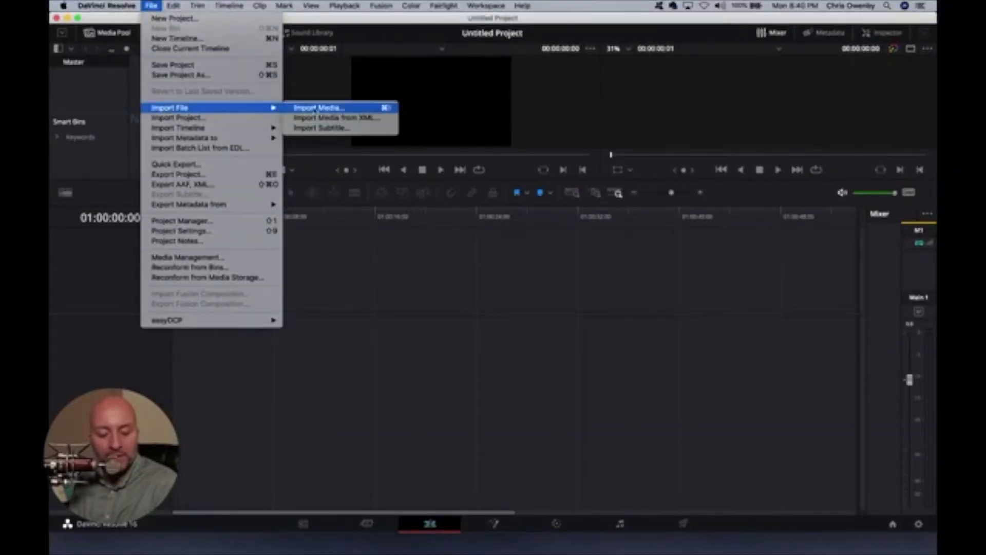
pyautogui.click(356, 454)
pyautogui.click(367, 525)
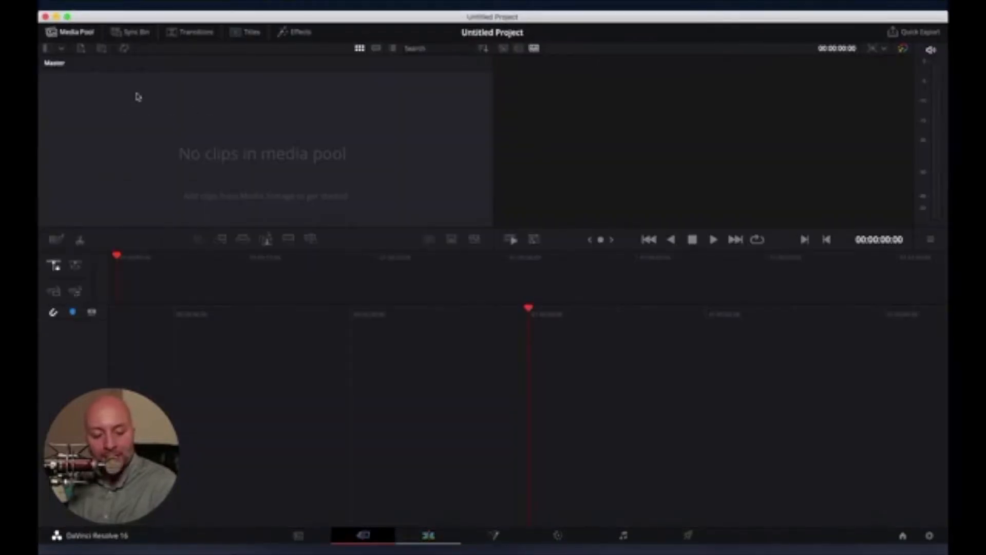
pyautogui.click(151, 6)
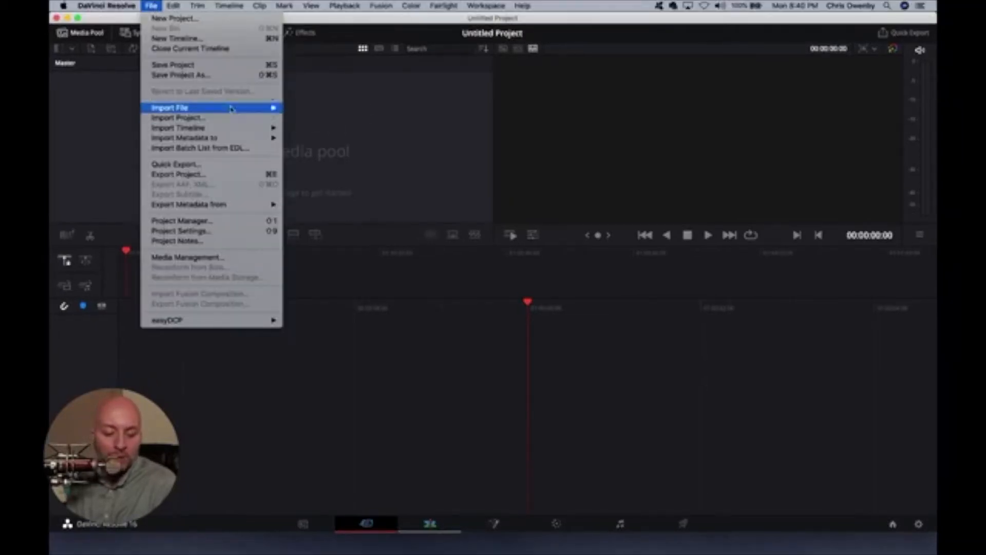
pyautogui.moveTo(232, 108)
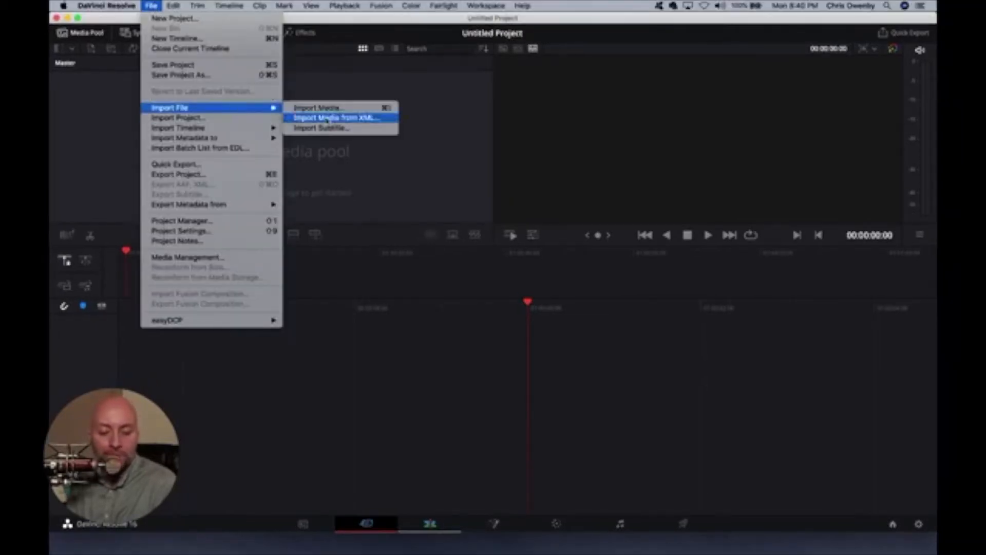
pyautogui.click(331, 110)
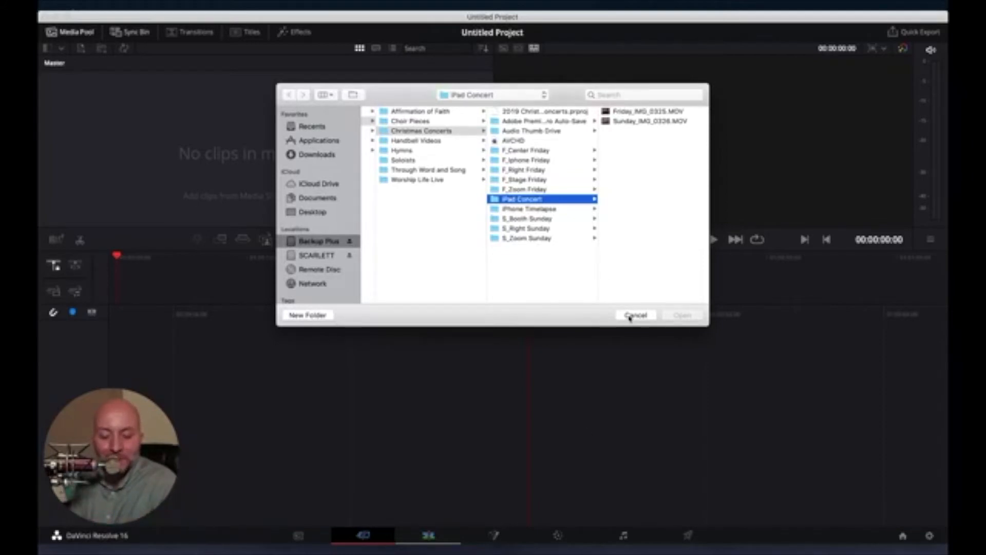
pyautogui.click(630, 317)
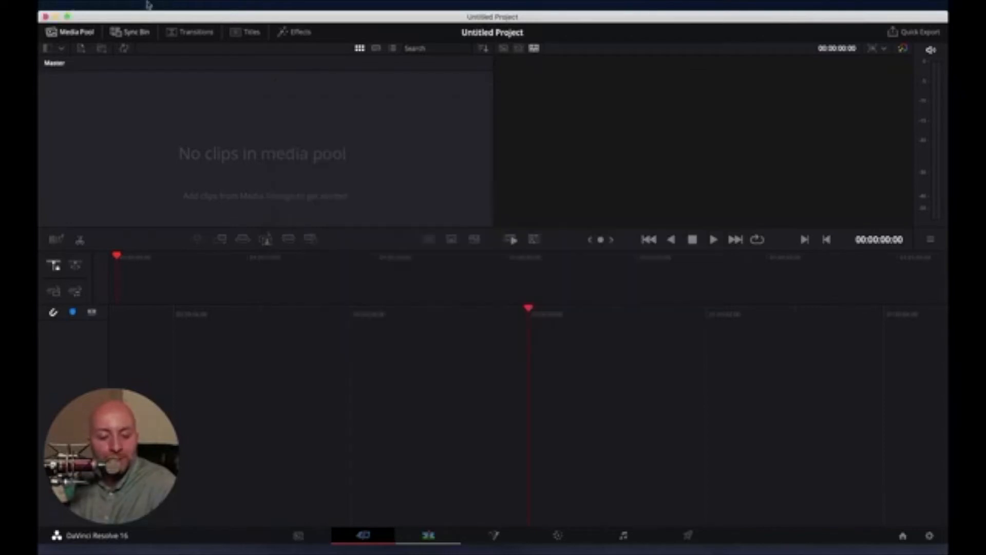
# Step: Start a media import and browse to the Video Examples folder inside the TRCM folder on the Desktop
pyautogui.click(146, 4)
pyautogui.moveTo(168, 109)
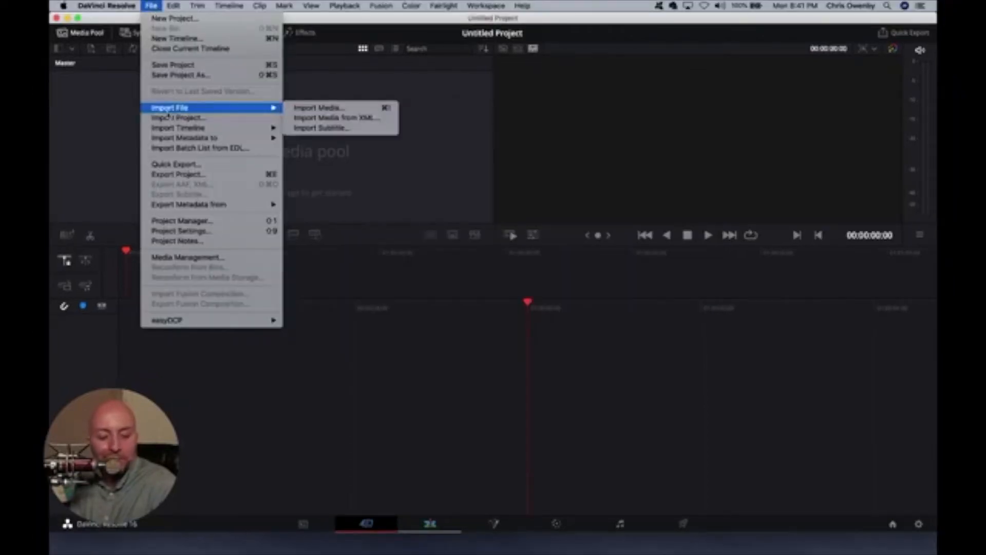
pyautogui.click(326, 108)
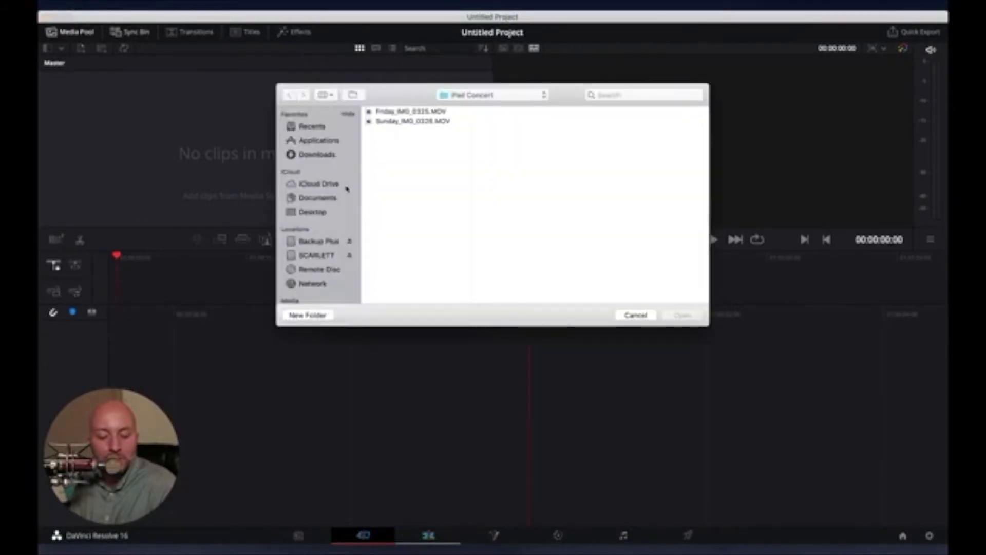
pyautogui.click(312, 213)
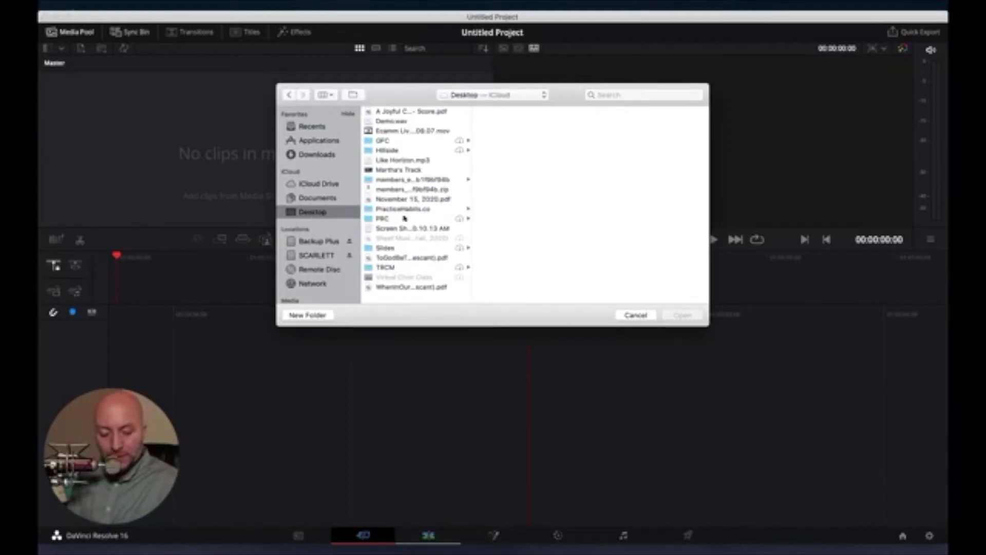
pyautogui.click(400, 267)
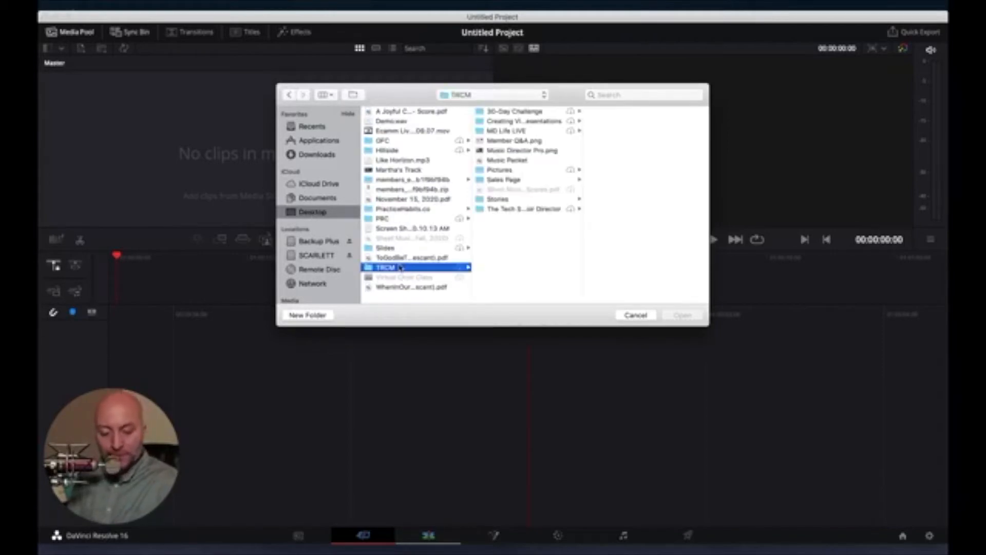
pyautogui.click(534, 121)
pyautogui.click(617, 141)
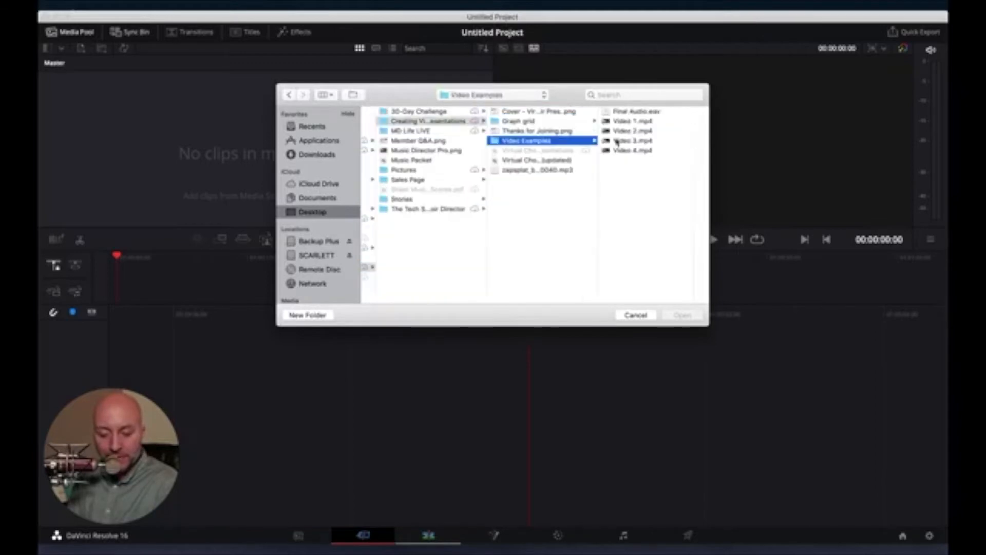
# Step: Import Final Audio.wav and Video 1.mp4 through Video 4.mp4, changing the project's timeline frame rate to match the clips
pyautogui.click(623, 150)
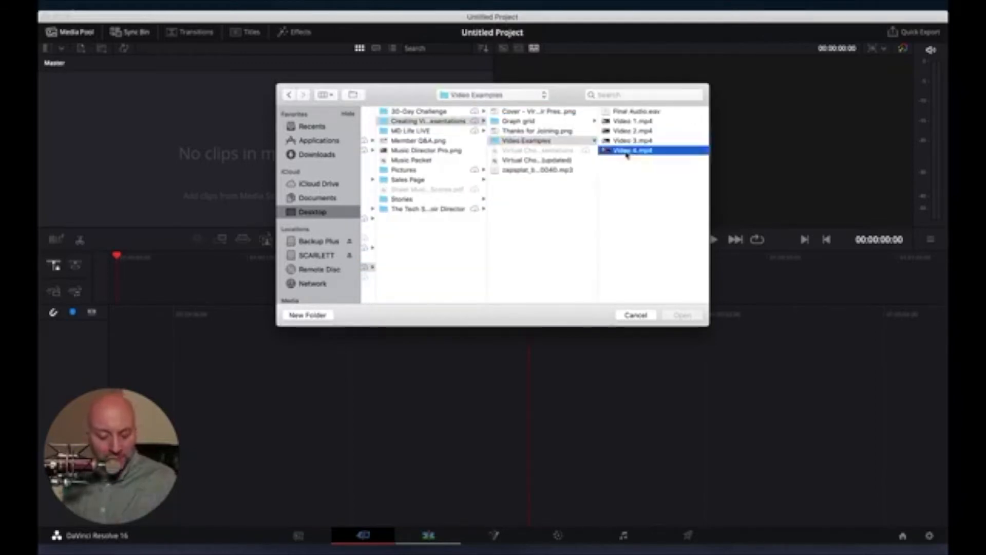
pyautogui.keyDown('shift'); pyautogui.click(515, 112); pyautogui.keyUp('shift')
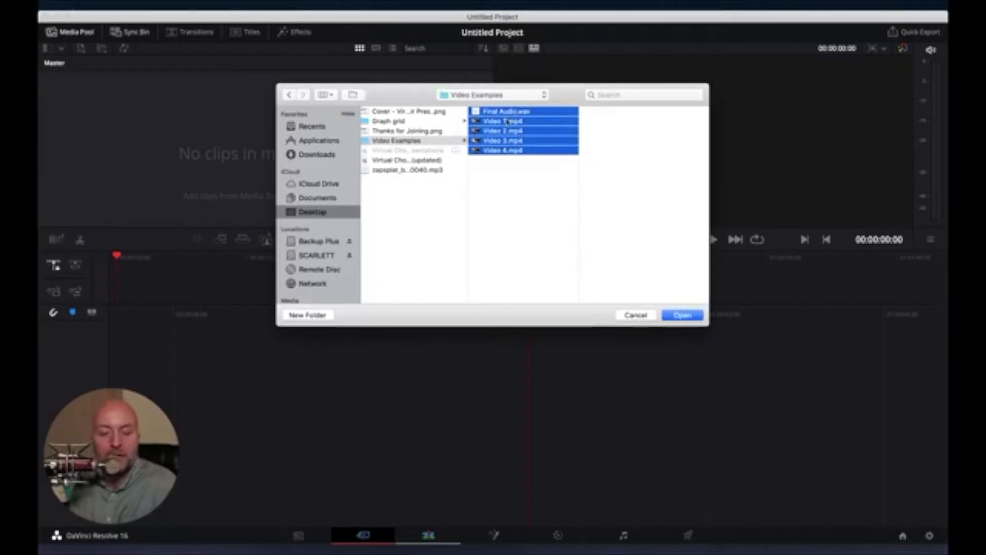
pyautogui.click(686, 319)
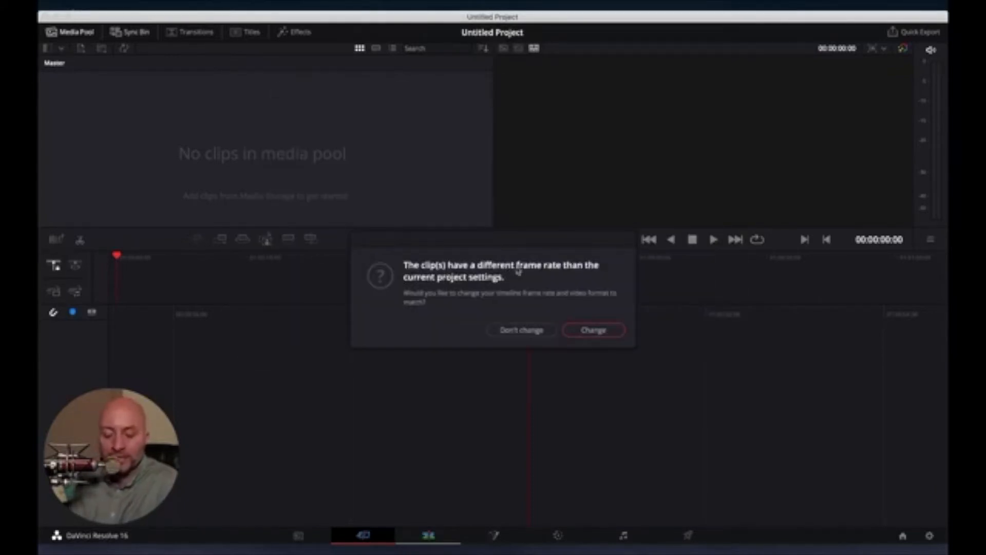
pyautogui.click(601, 333)
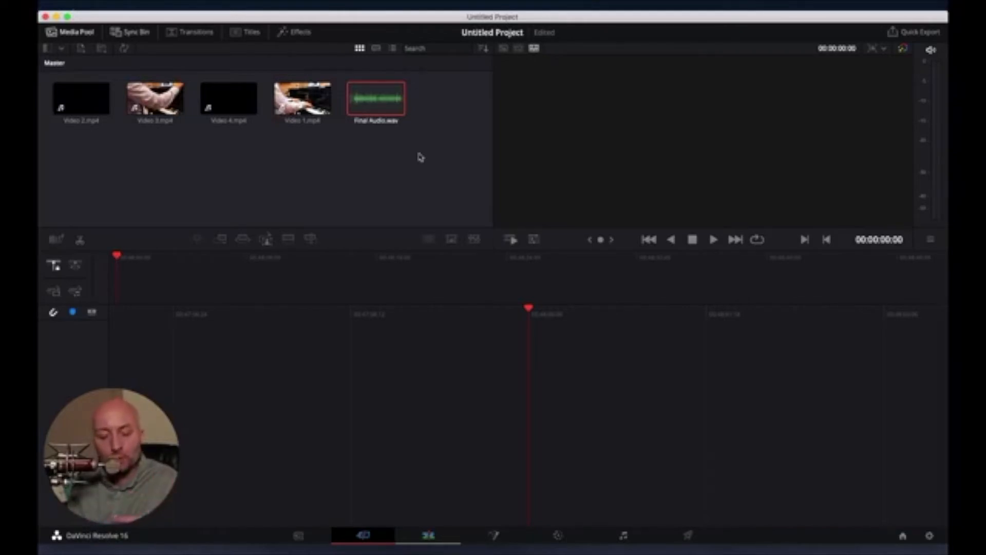
# Step: Switch to the Edit page and select all four video clips and the Final Audio clip in the media pool
pyautogui.click(425, 126)
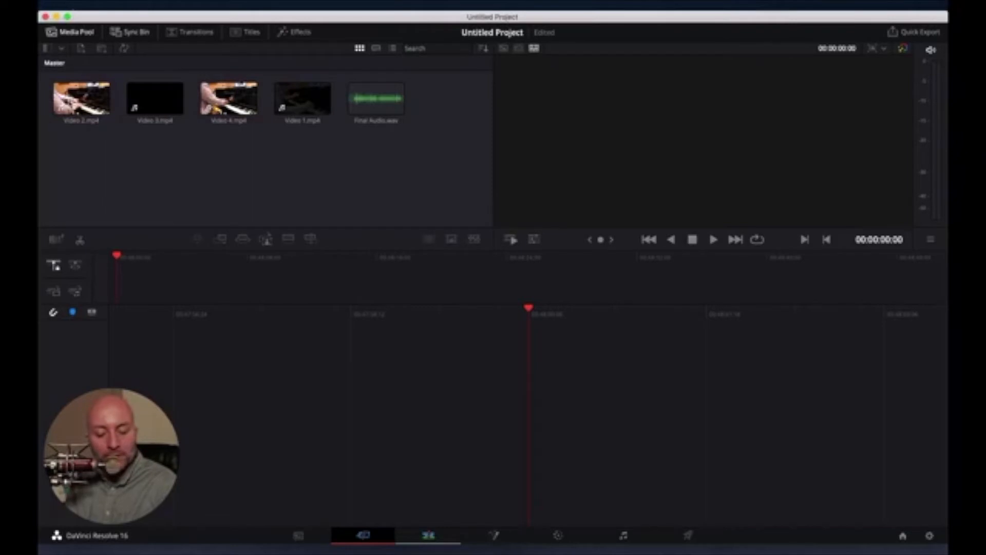
pyautogui.moveTo(419, 106); pyautogui.dragTo(92, 102)
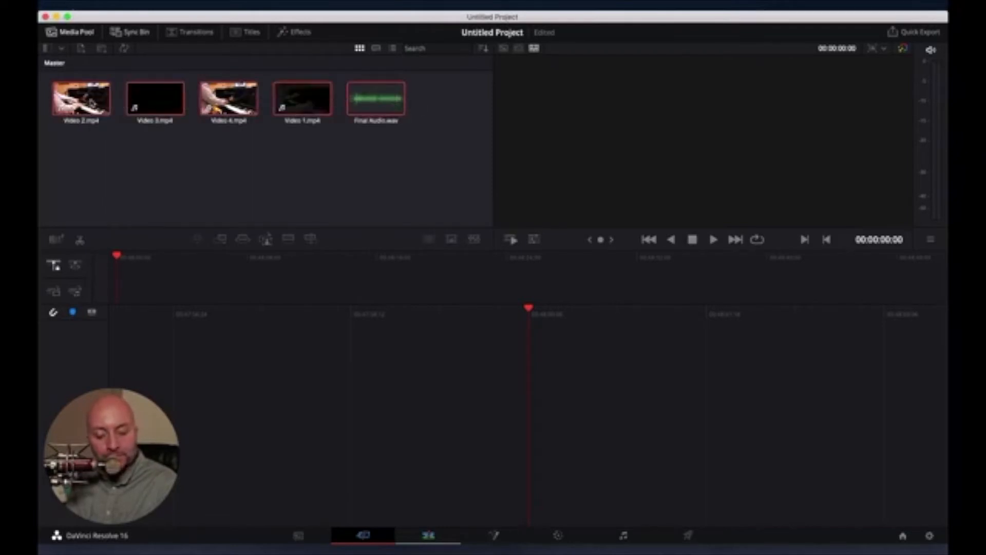
pyautogui.click(429, 534)
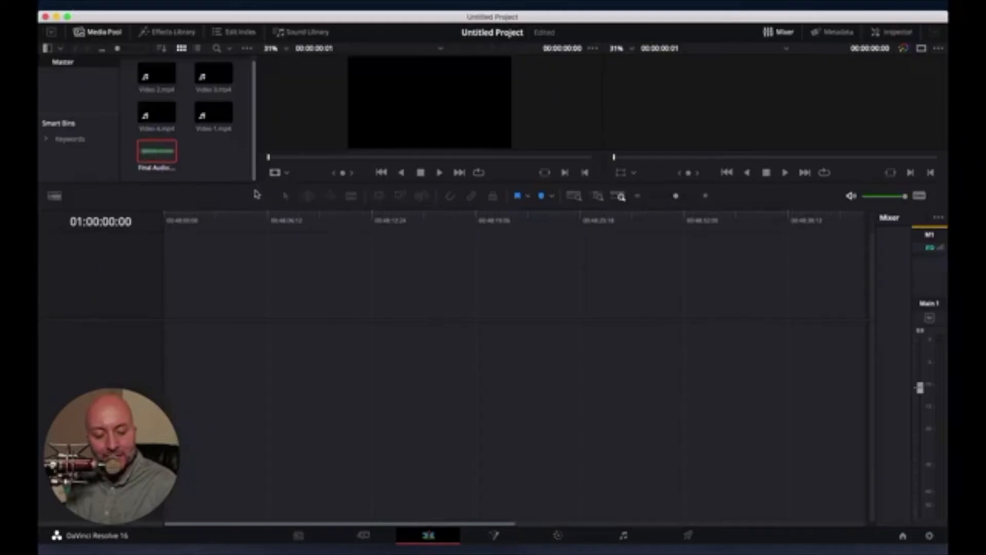
pyautogui.moveTo(243, 167); pyautogui.dragTo(154, 74)
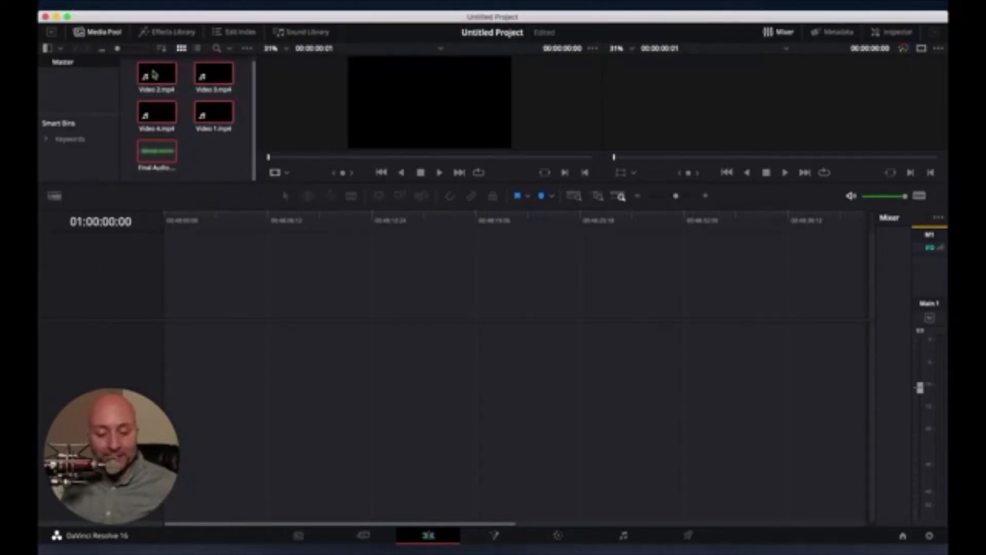
# Step: Create a new timeline named Demo from the selected clips, with 4 video tracks and 5 audio tracks
pyautogui.rightClick(154, 74)
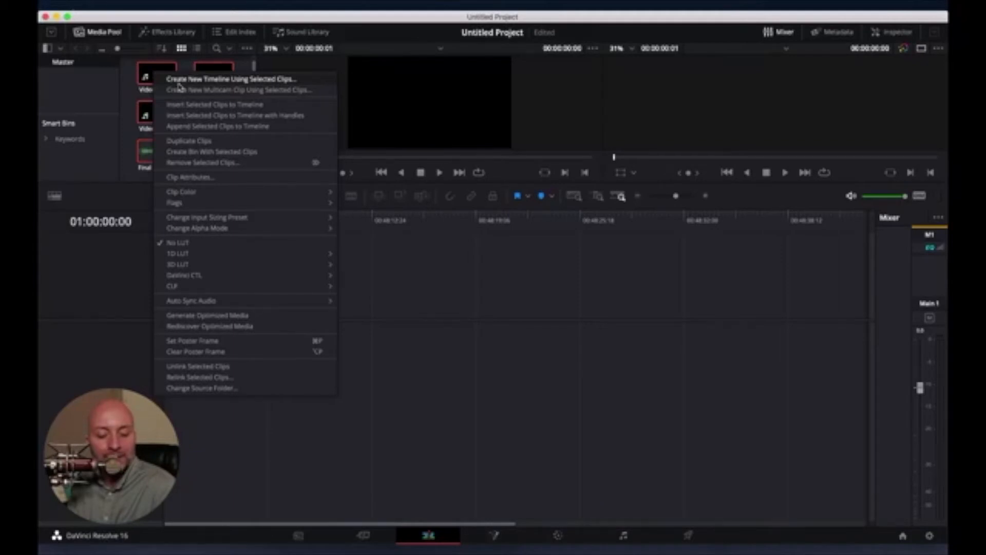
pyautogui.click(177, 81)
pyautogui.moveTo(533, 255); pyautogui.dragTo(458, 245)
pyautogui.write('Demo')
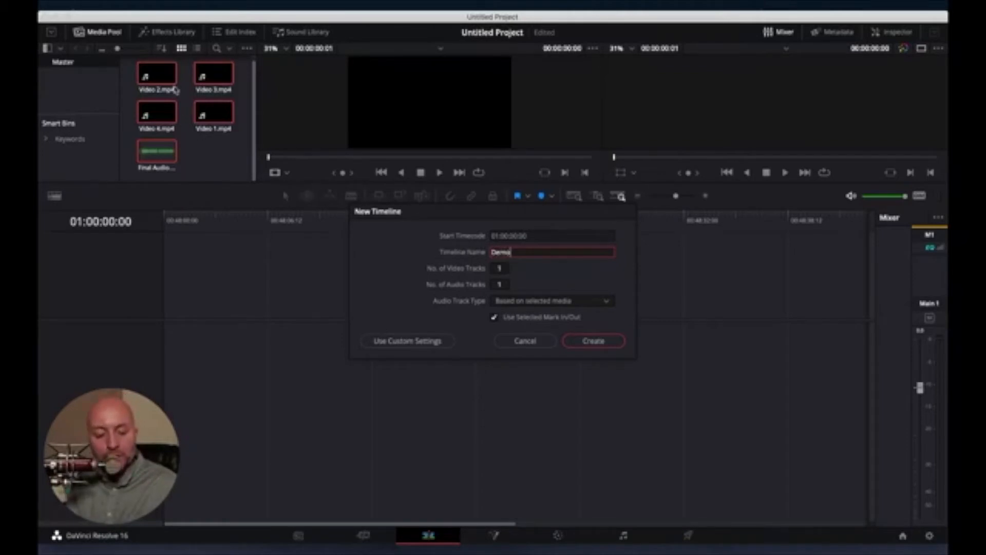
pyautogui.click(500, 268)
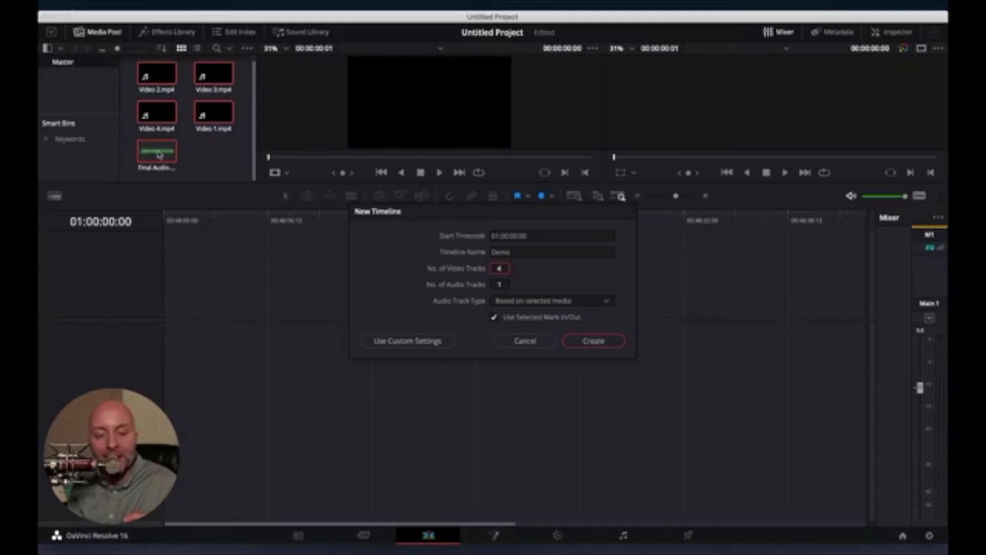
pyautogui.click(502, 285)
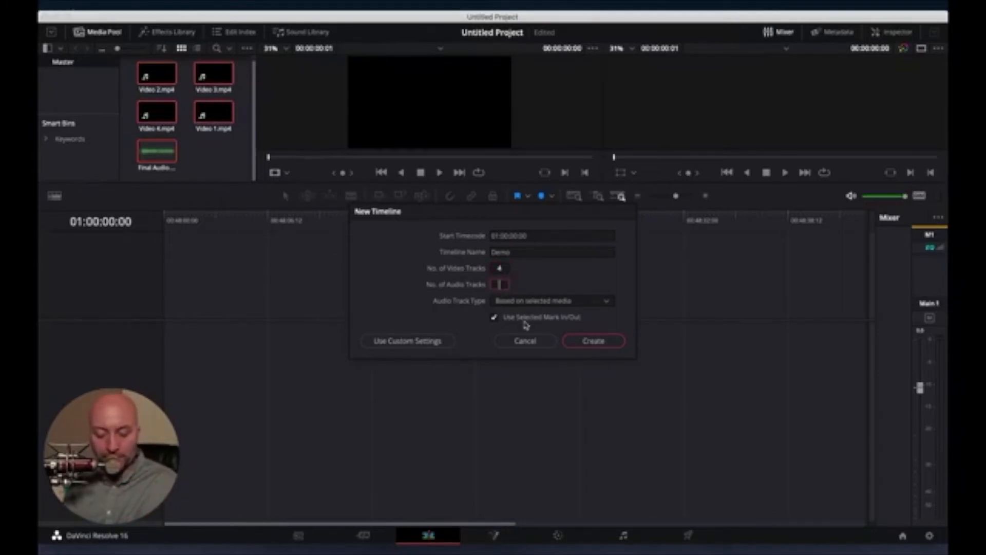
pyautogui.write('5')
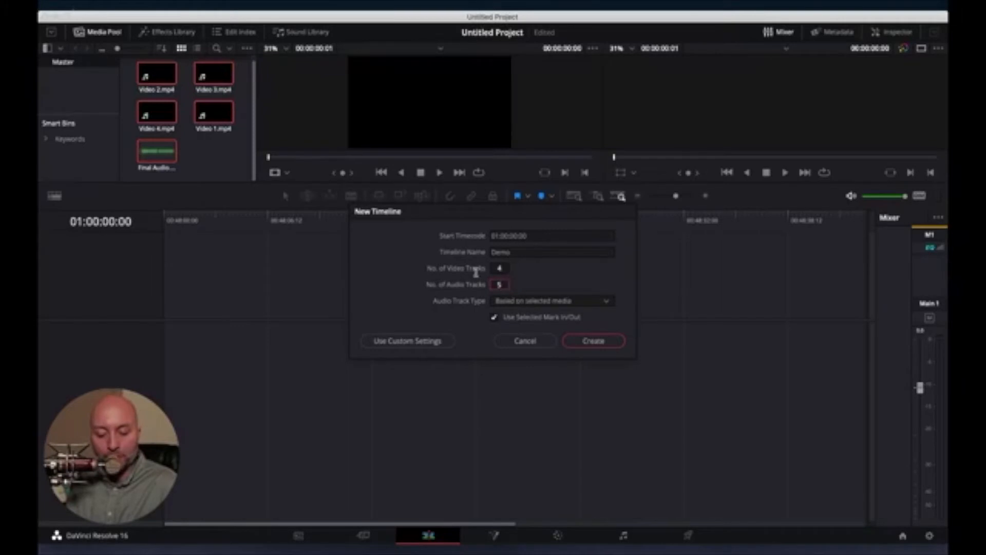
pyautogui.click(593, 341)
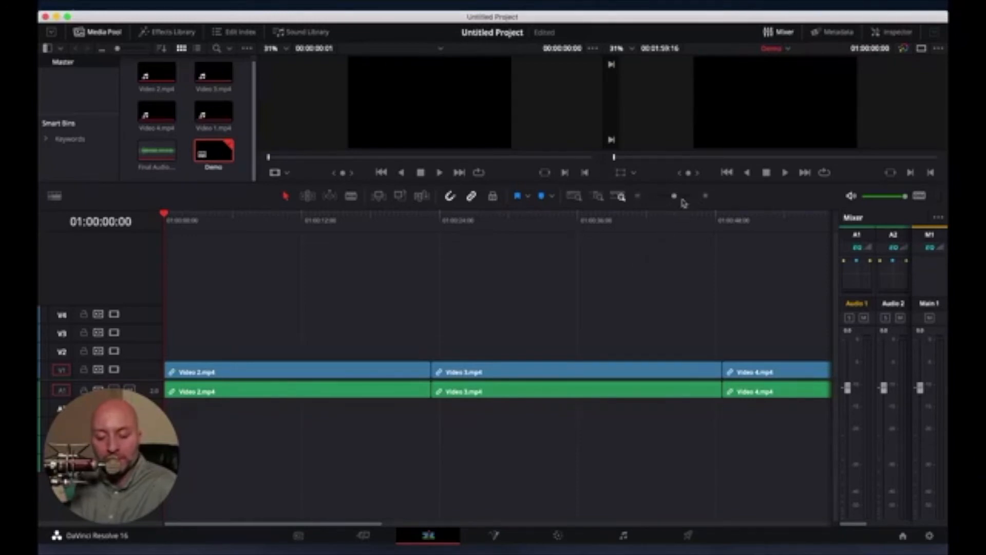
# Step: Stack the clips at the timeline start: Video 3 on V2, Video 4 on V3, Video 1 on V4 and Final Audio on A5
pyautogui.moveTo(676, 200); pyautogui.dragTo(669, 200)
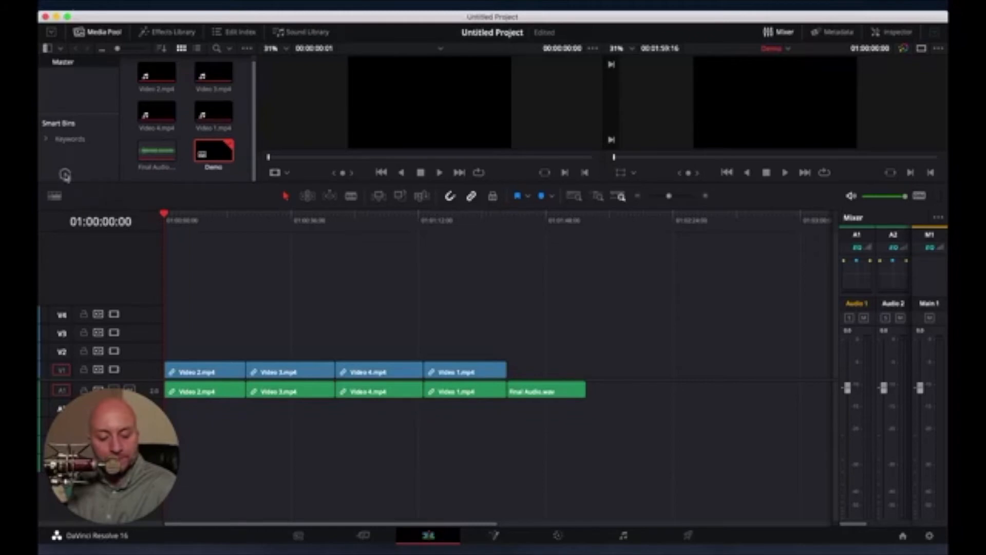
pyautogui.moveTo(273, 374); pyautogui.dragTo(191, 353)
pyautogui.moveTo(357, 366); pyautogui.dragTo(186, 332)
pyautogui.click(448, 368)
pyautogui.moveTo(448, 368); pyautogui.dragTo(181, 319)
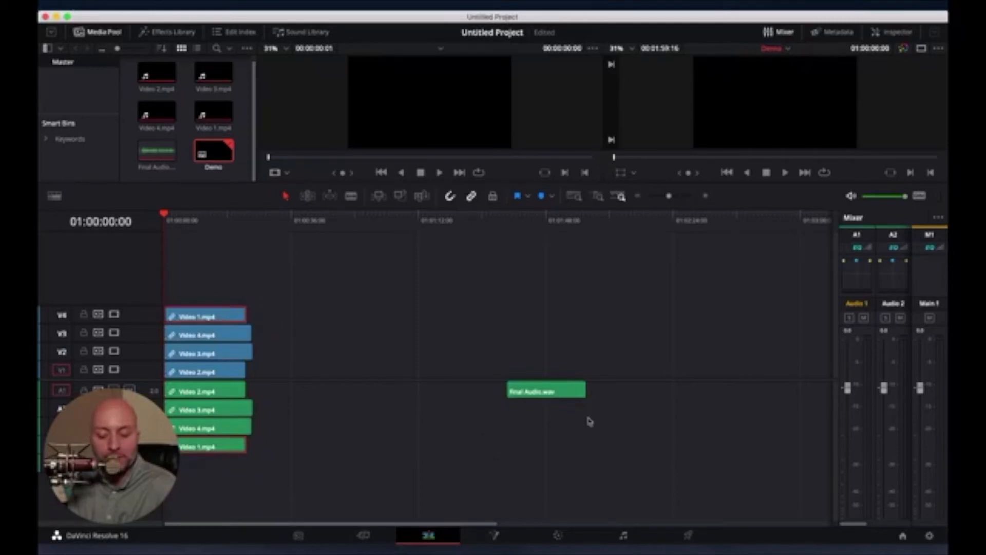
pyautogui.moveTo(561, 392); pyautogui.dragTo(185, 465)
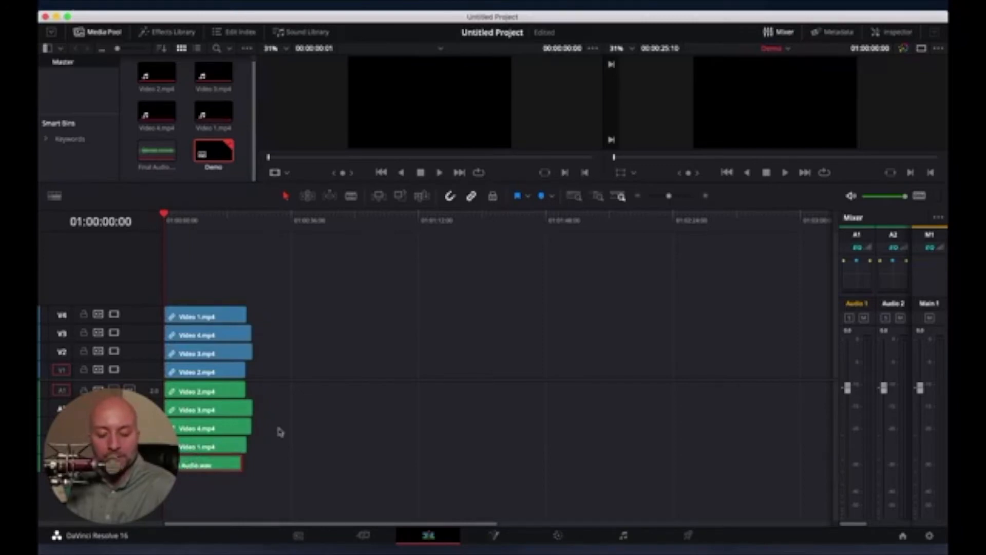
# Step: Zoom into the timeline and enlarge audio tracks A1 to A5 so every clip's waveform is visible for syncing
pyautogui.moveTo(668, 198); pyautogui.dragTo(680, 197)
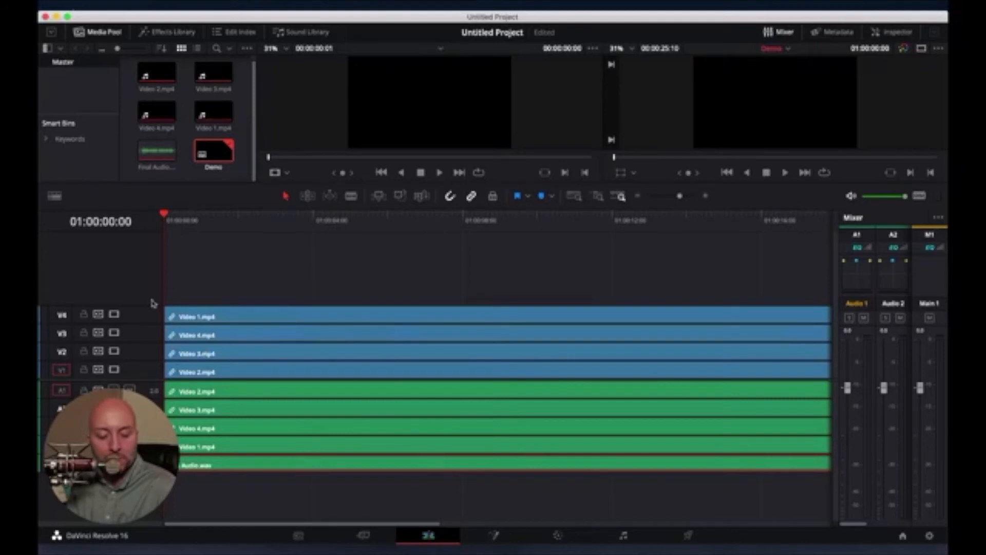
pyautogui.moveTo(144, 306)
pyautogui.mouseDown()
pyautogui.moveTo(160, 253)
pyautogui.moveTo(143, 309)
pyautogui.mouseUp()
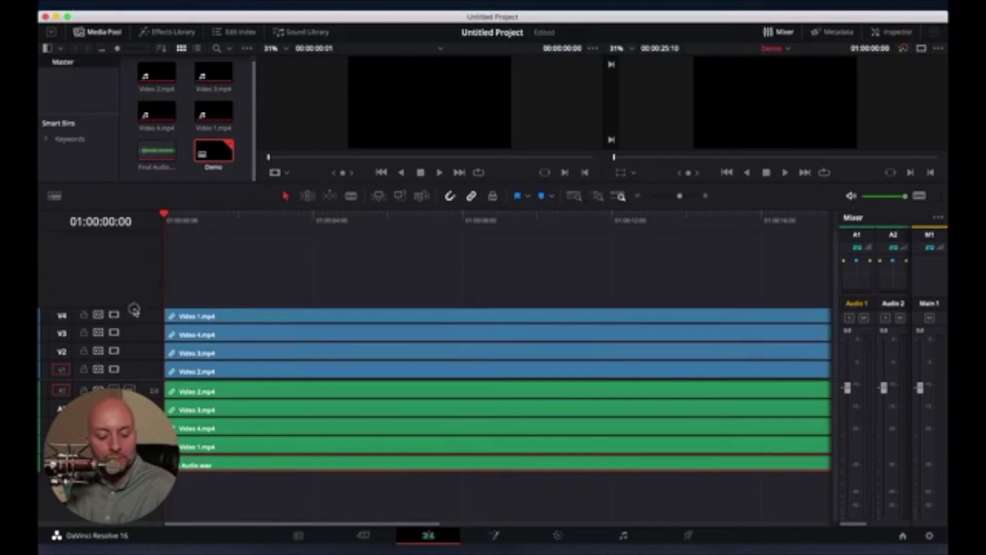
pyautogui.moveTo(142, 380); pyautogui.dragTo(154, 307)
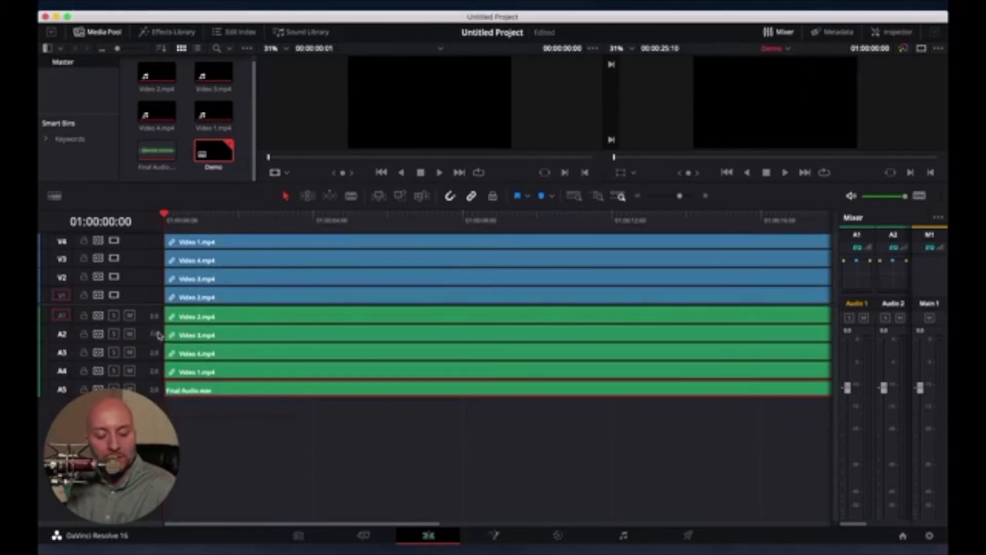
pyautogui.moveTo(148, 394); pyautogui.dragTo(147, 418)
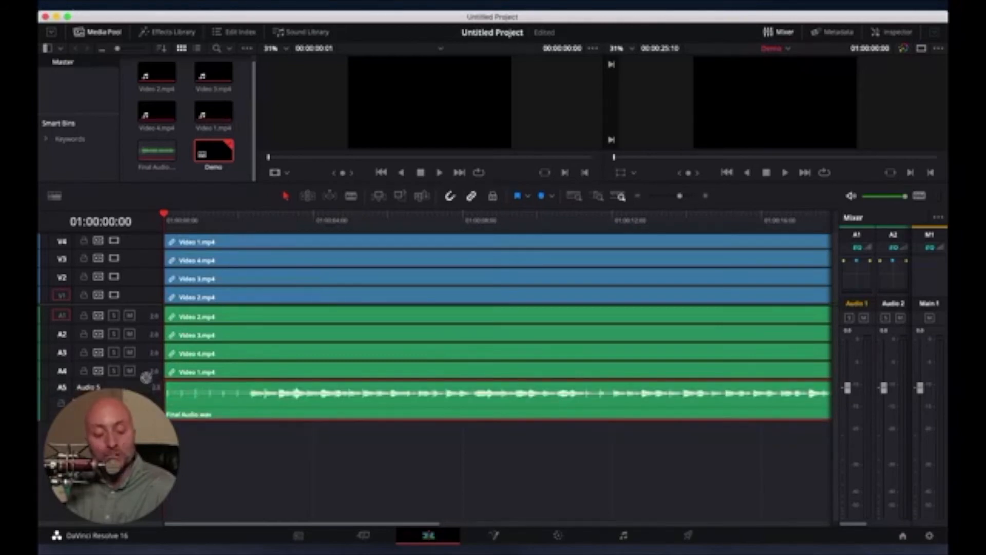
pyautogui.moveTo(149, 380); pyautogui.dragTo(149, 404)
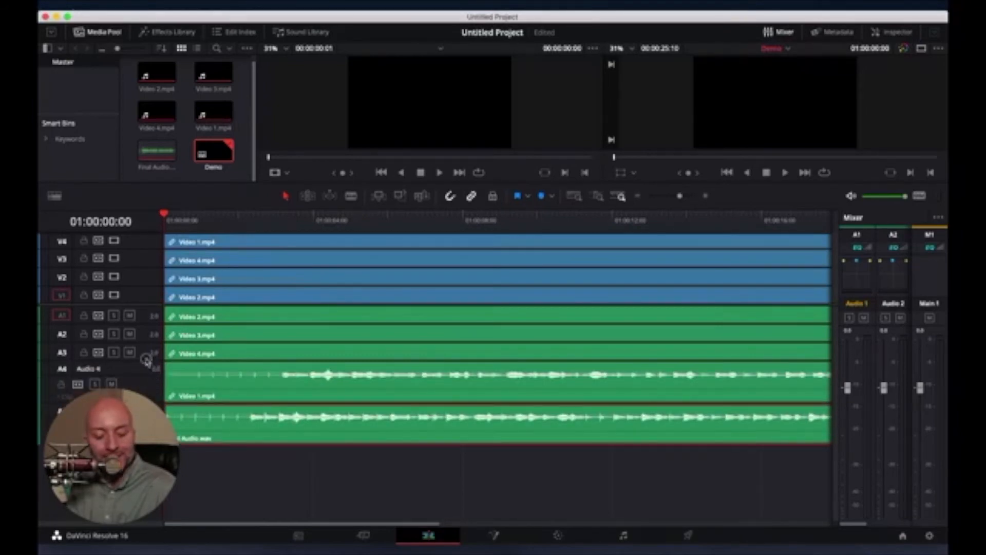
pyautogui.moveTo(147, 362); pyautogui.dragTo(147, 385)
pyautogui.moveTo(146, 343); pyautogui.dragTo(146, 366)
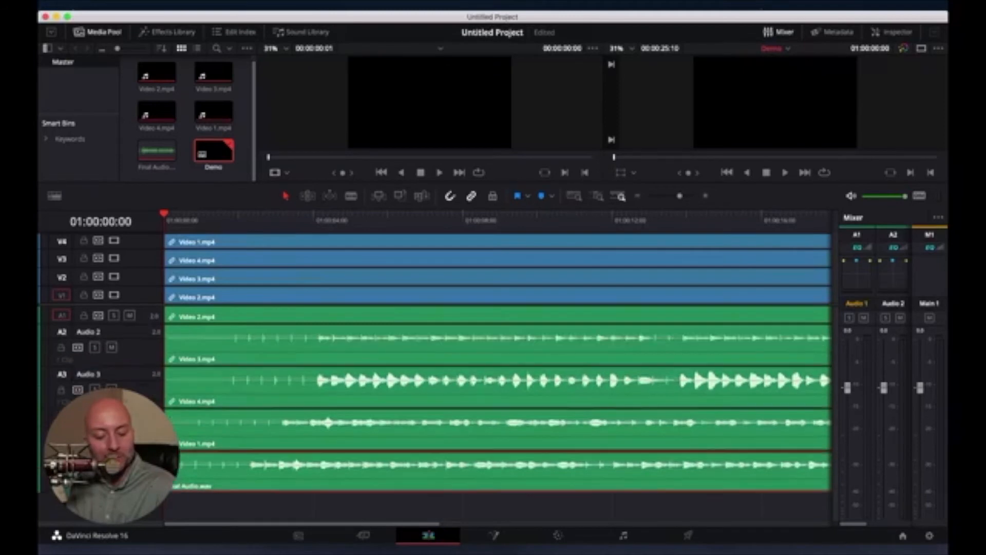
pyautogui.moveTo(141, 320); pyautogui.dragTo(140, 343)
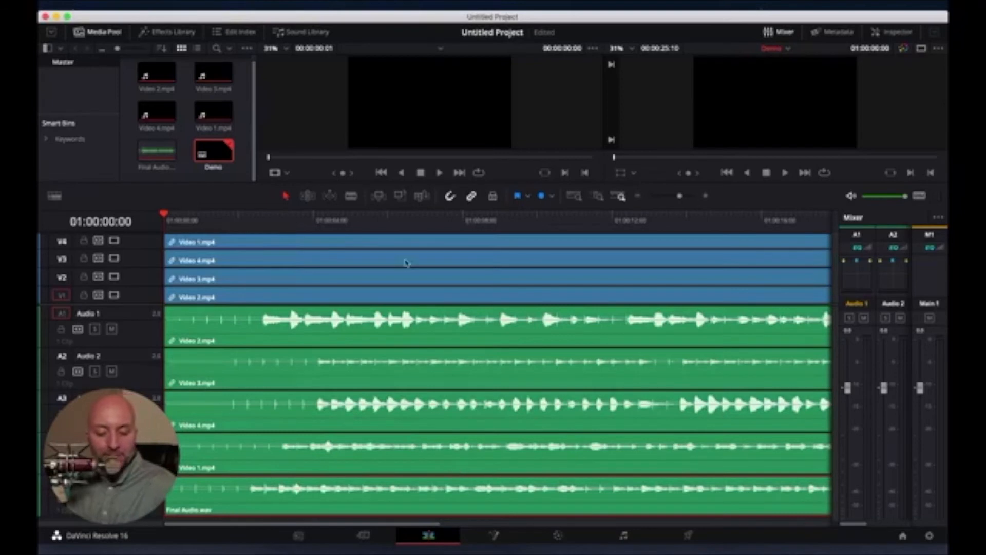
# Step: Play a short passage, and shift Final Audio and Video 1 later to roughly match the waveforms of Video 3 and Video 4
pyautogui.click(422, 224)
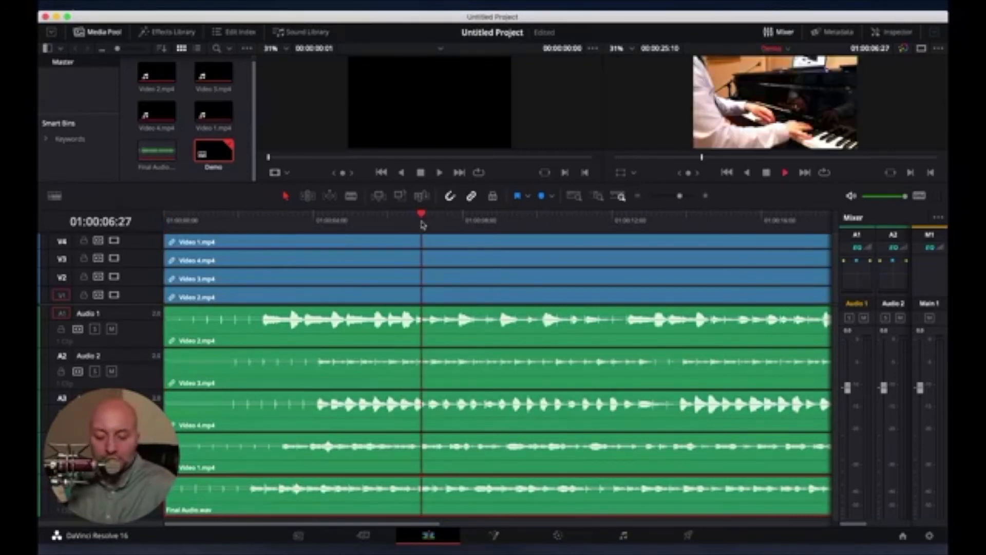
pyautogui.press('space')
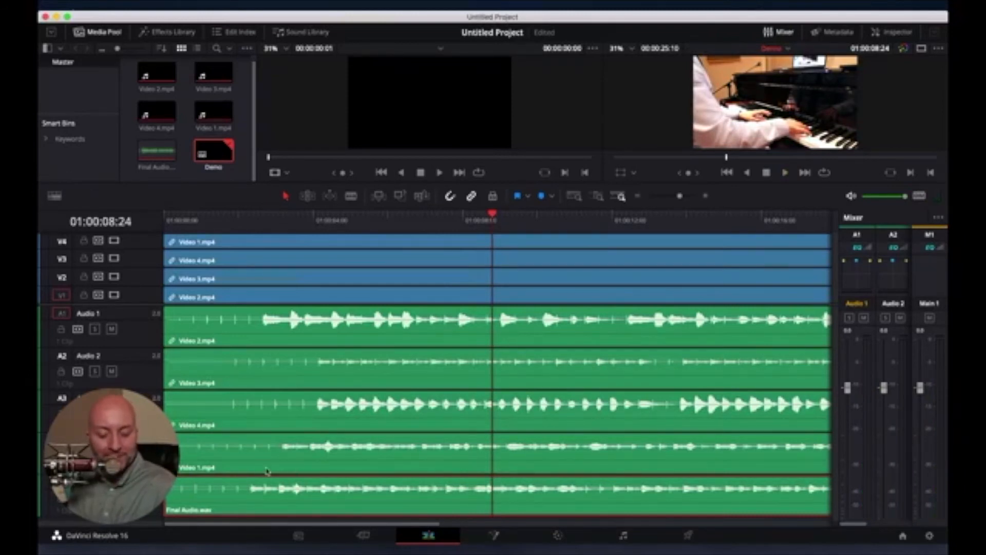
pyautogui.moveTo(239, 481); pyautogui.dragTo(304, 485)
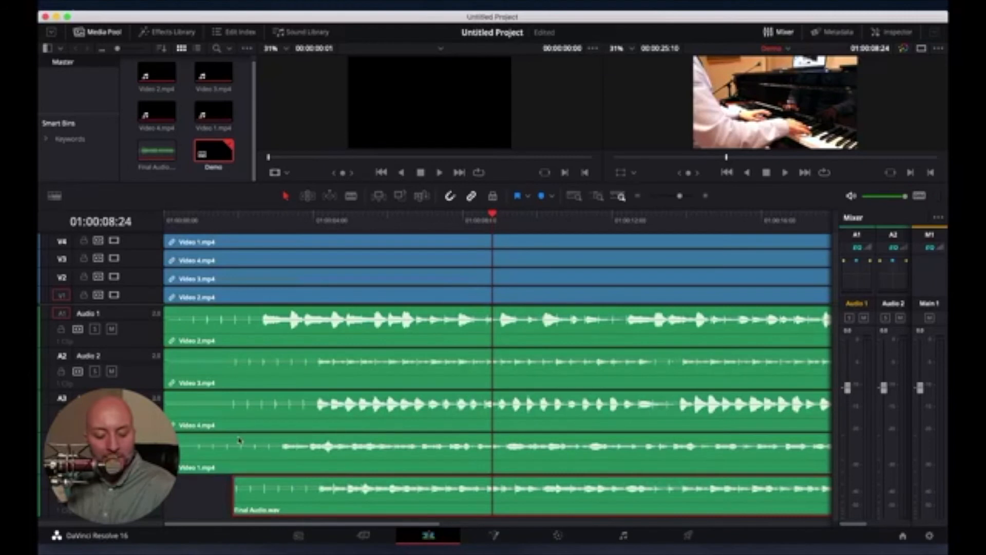
pyautogui.moveTo(232, 438); pyautogui.dragTo(270, 443)
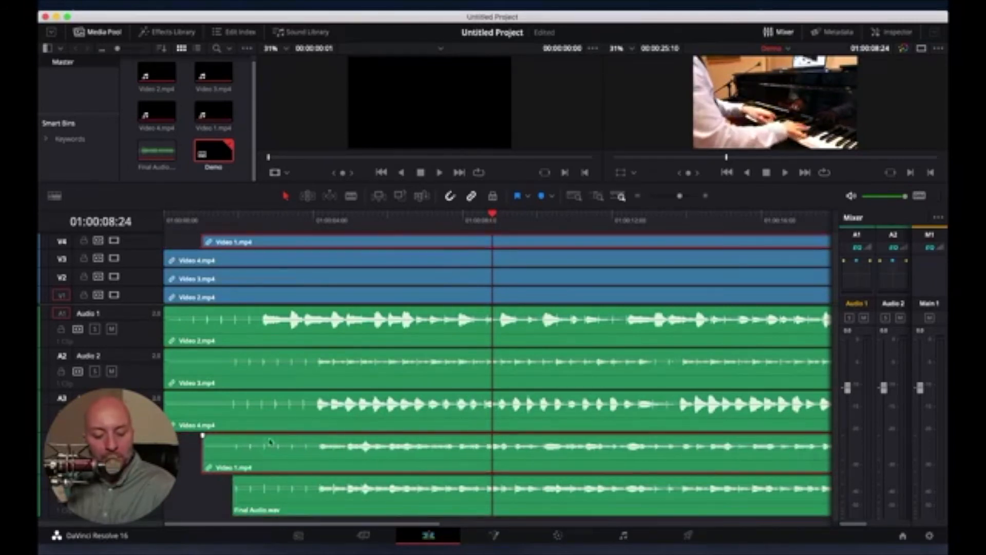
# Step: Shift Video 2 later on V1 and A1 until its waveform roughly matches the other tracks
pyautogui.click(215, 397)
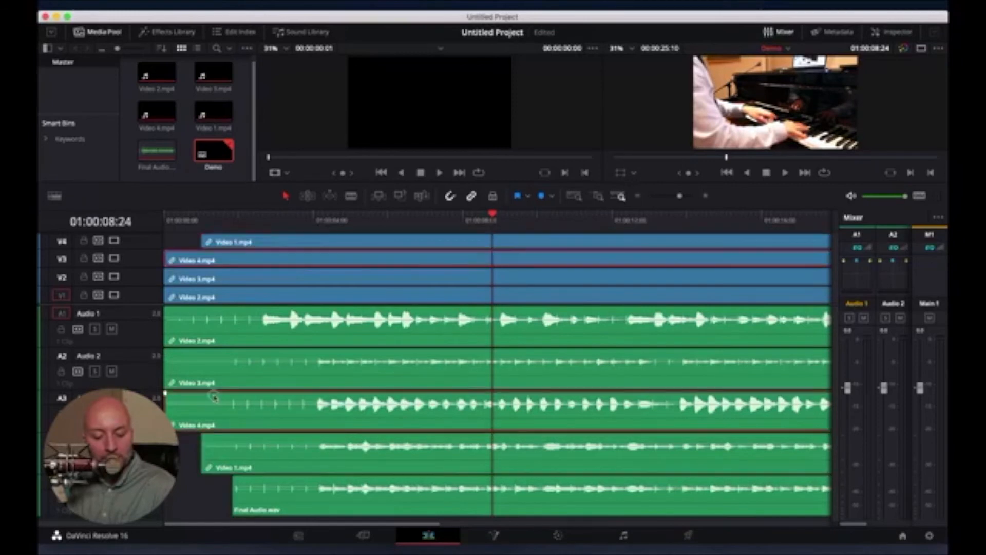
pyautogui.moveTo(214, 397); pyautogui.dragTo(207, 396)
pyautogui.click(208, 352)
pyautogui.click(186, 317)
pyautogui.moveTo(186, 317); pyautogui.dragTo(223, 318)
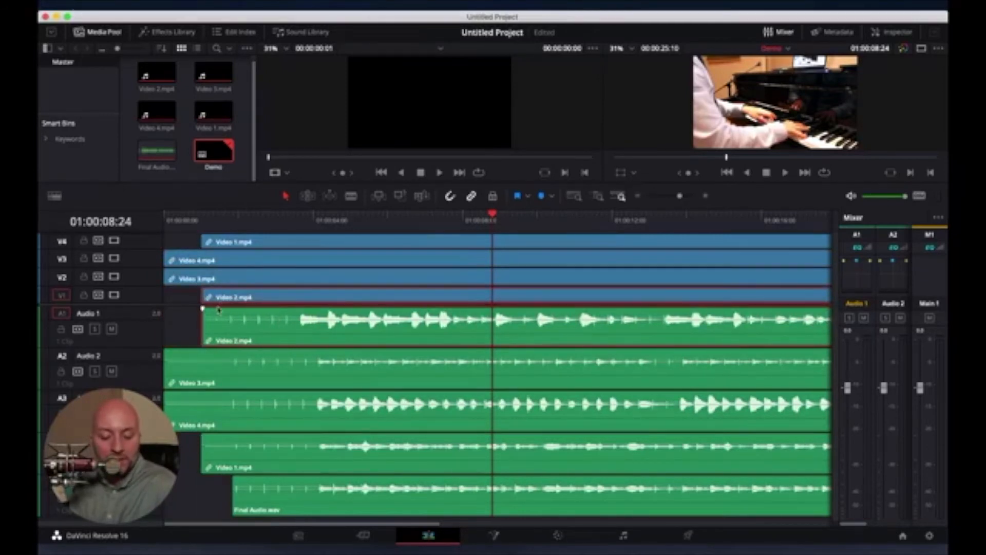
pyautogui.moveTo(218, 312); pyautogui.dragTo(231, 312)
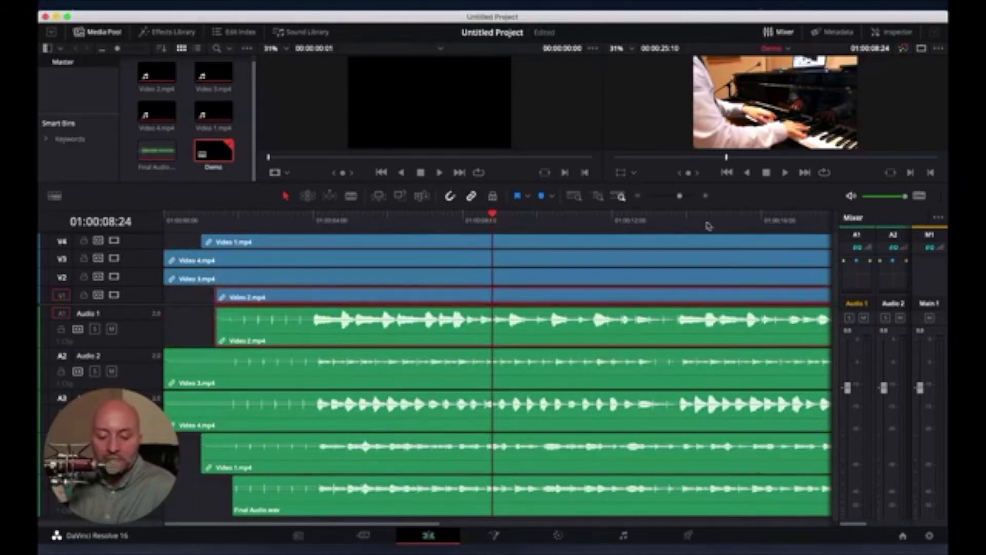
# Step: At close zoom on the first count-in clicks, move Video 4 and Video 2 later, close to Final Audio's first click
pyautogui.click(683, 196)
pyautogui.hscroll(-5, 229, 225)
pyautogui.click(296, 220)
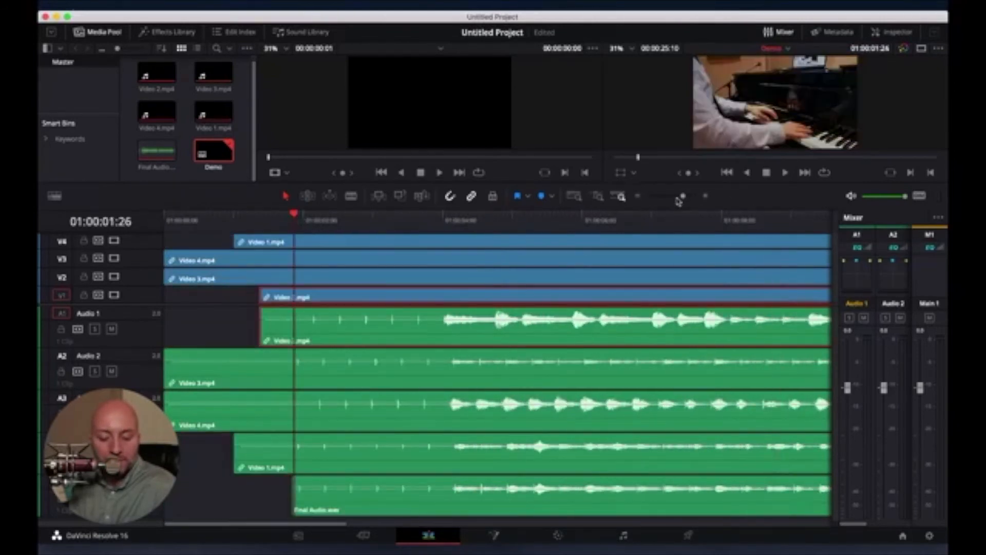
pyautogui.moveTo(683, 195); pyautogui.dragTo(696, 196)
pyautogui.hscroll(-2, 591, 337)
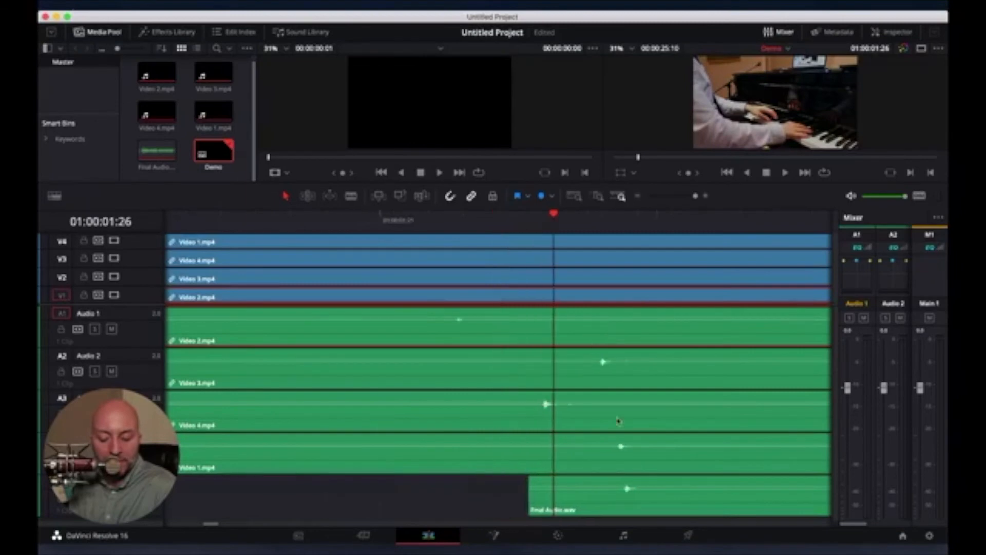
pyautogui.hscroll(6, 592, 347)
pyautogui.moveTo(468, 395); pyautogui.dragTo(580, 414)
pyautogui.click(473, 362)
pyautogui.moveTo(434, 317); pyautogui.dragTo(576, 320)
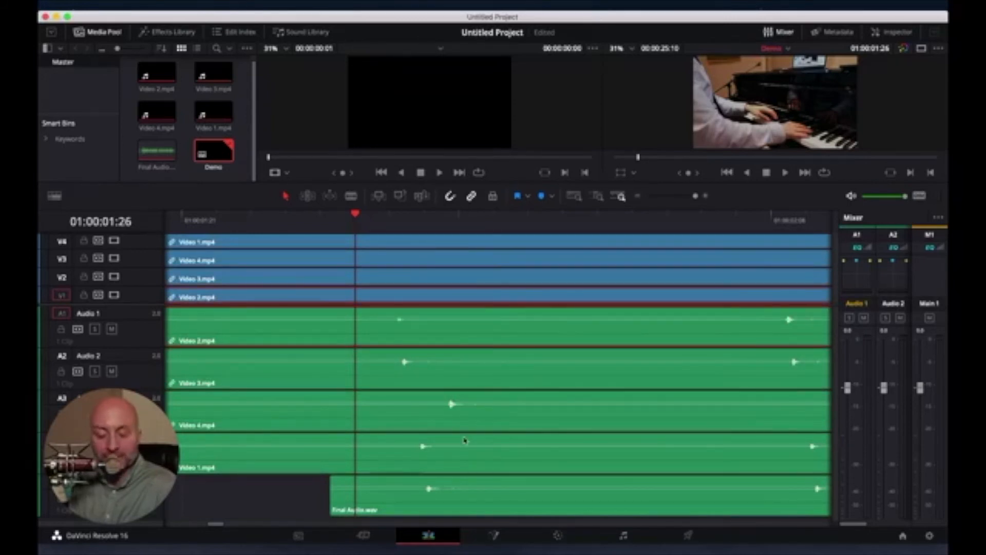
# Step: Nudge Video 1 slightly later and Video 4 earlier in small increments to align their clicks with Final Audio
pyautogui.click(463, 462)
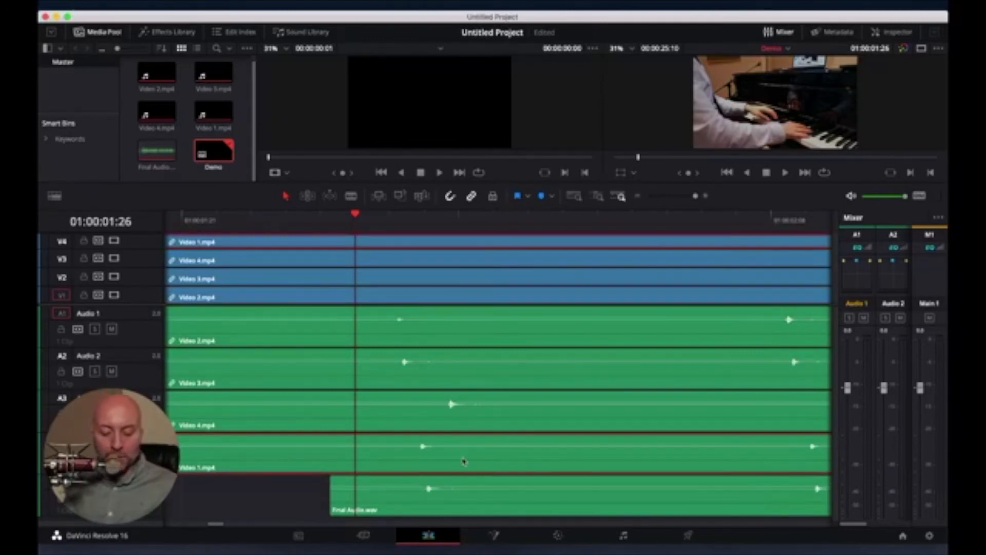
pyautogui.hotkey('alt', 'Right')
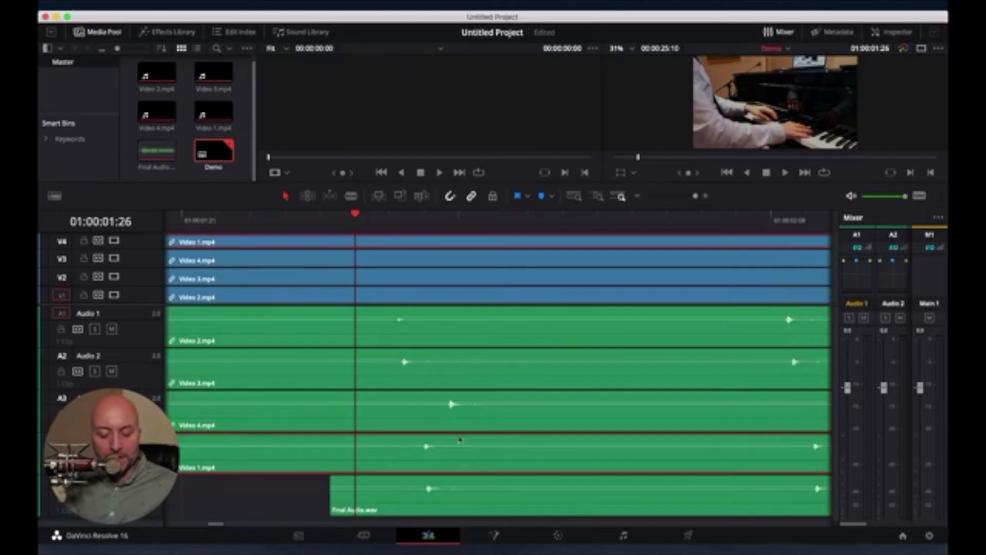
pyautogui.click(435, 399)
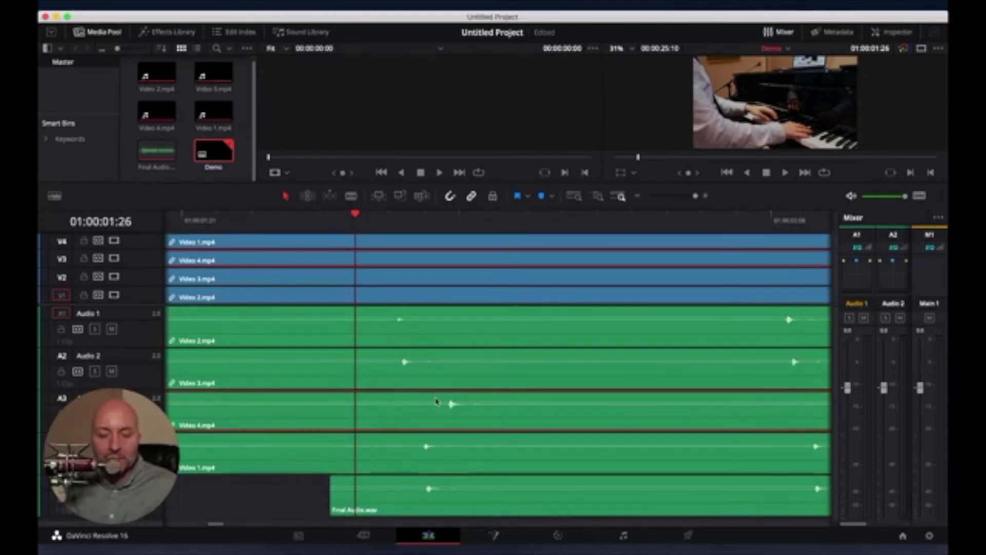
pyautogui.hotkey('alt', 'Left')
pyautogui.hotkey('alt', 'Left')
pyautogui.hotkey('alt', 'Left')
pyautogui.hotkey('alt', 'Left')
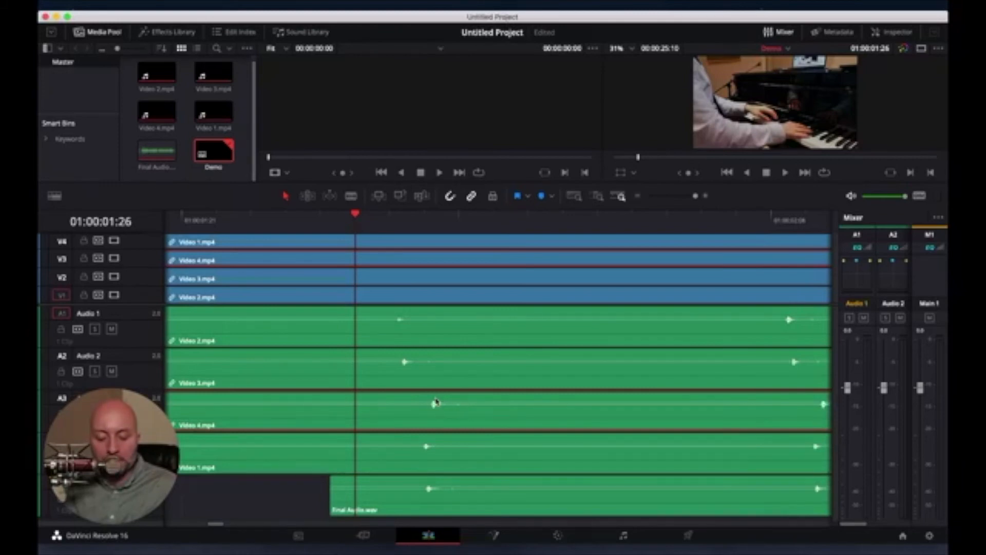
# Step: Nudge Video 3 and Video 2 later in small increments until their clicks line up with Final Audio
pyautogui.click(435, 356)
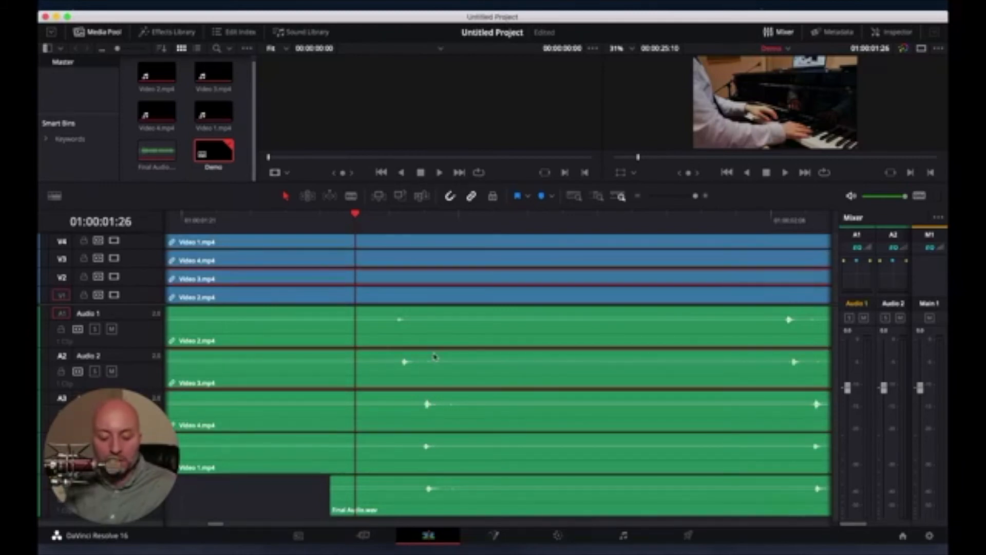
pyautogui.hotkey('alt', 'Right')
pyautogui.hotkey('alt', 'Right')
pyautogui.hotkey('alt', 'Right')
pyautogui.hotkey('alt', 'Right')
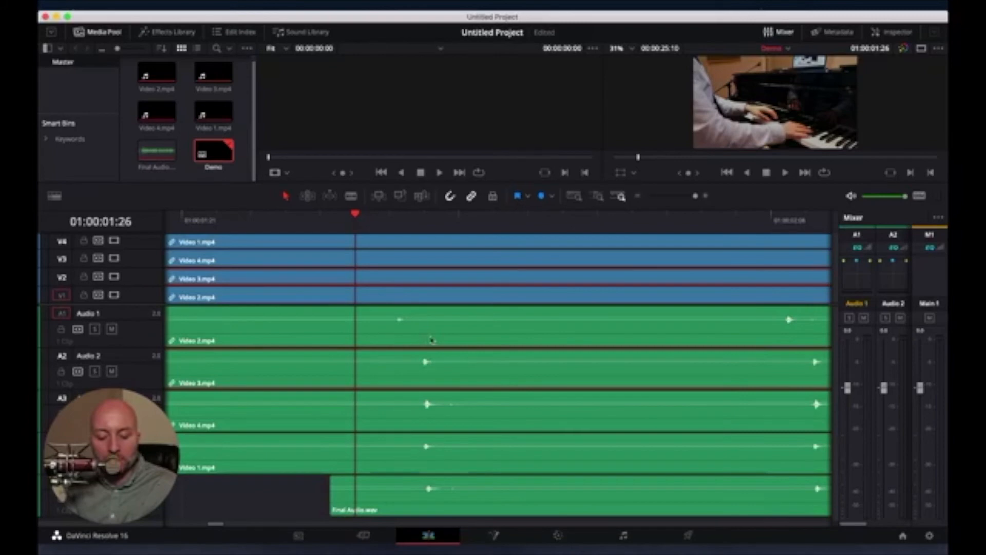
pyautogui.click(432, 317)
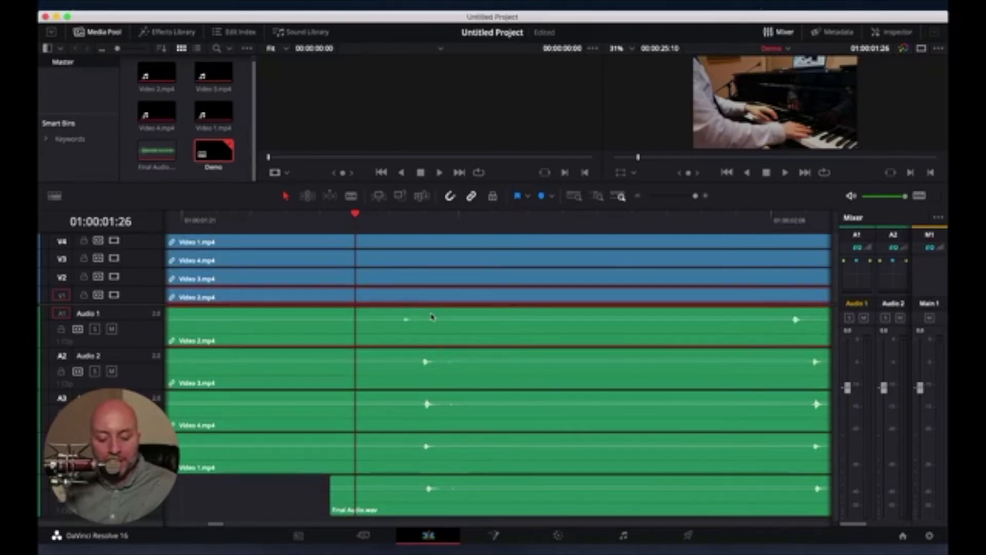
pyautogui.hotkey('alt', 'Right')
pyautogui.hotkey('alt', 'Right')
pyautogui.hotkey('alt', 'Right')
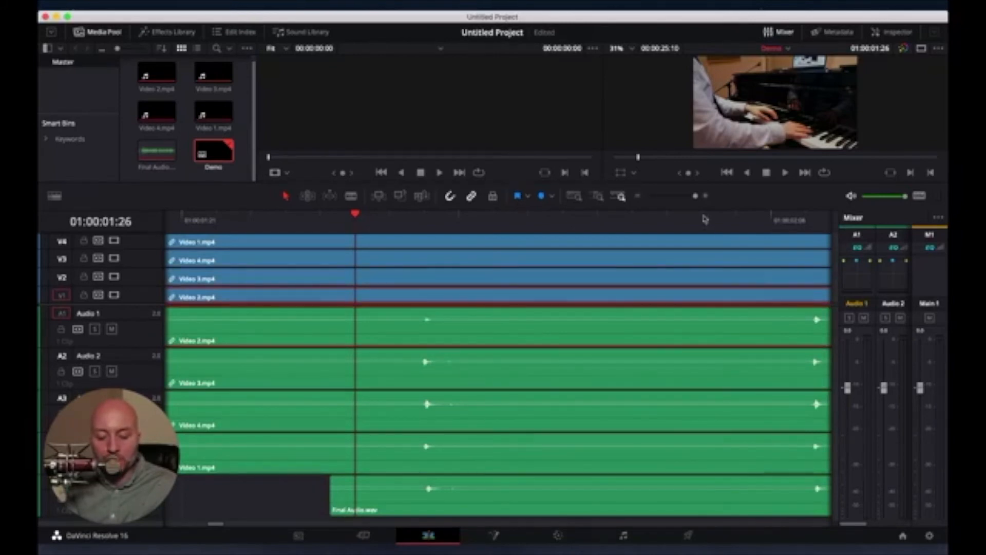
# Step: Play the whole stack from about 01:00:12:01 to check that all tracks are in sync, and stop playback
pyautogui.moveTo(696, 197); pyautogui.dragTo(673, 196)
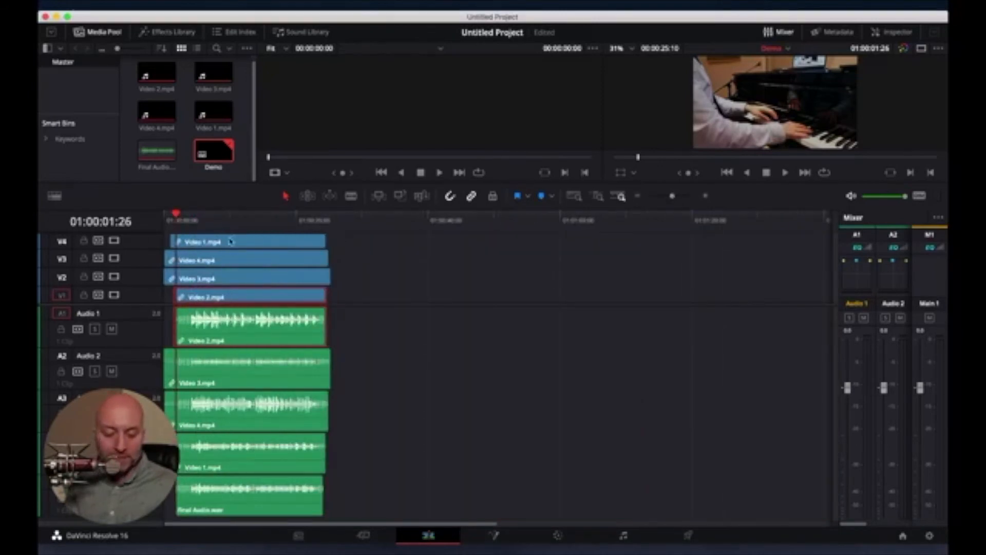
pyautogui.click(243, 216)
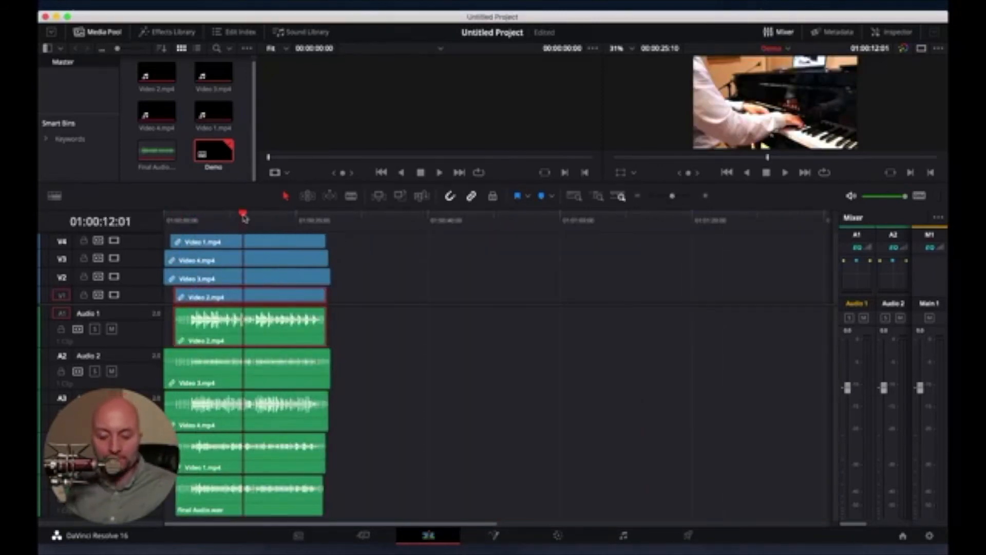
pyautogui.press('space')
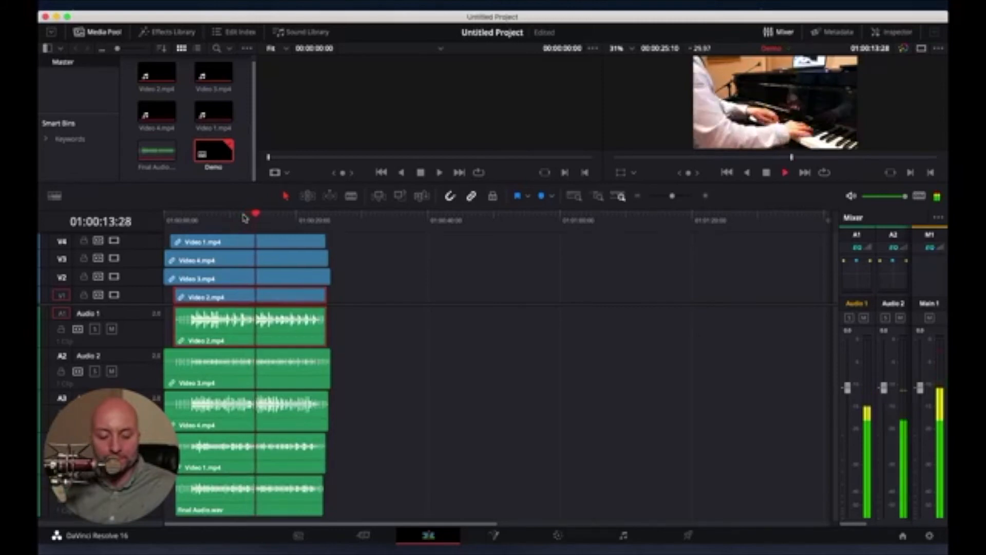
pyautogui.click(421, 173)
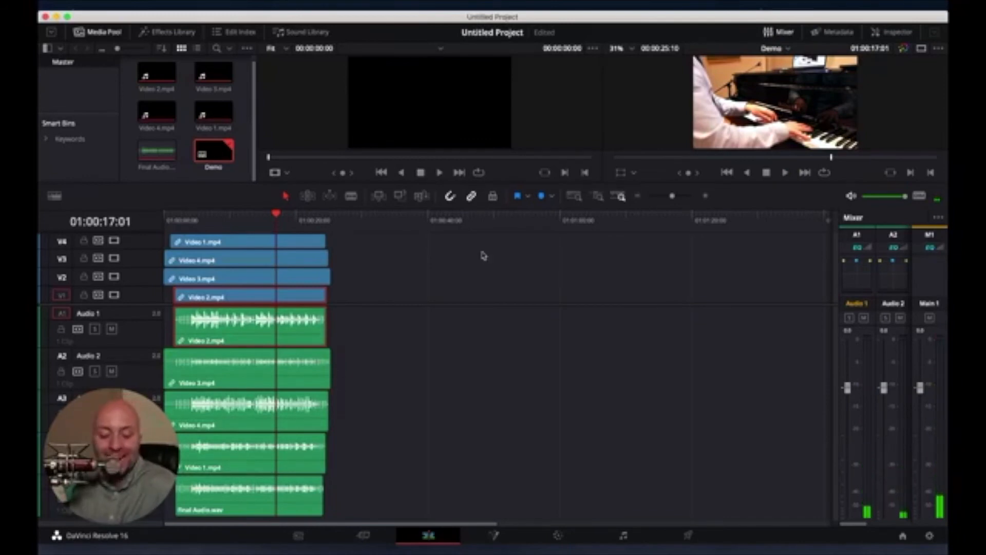
# Step: Rearrange the workspace with the video tracks in view, an enlarged viewer, the media pool hidden and the Inspector shown
pyautogui.moveTo(144, 305); pyautogui.dragTo(145, 376)
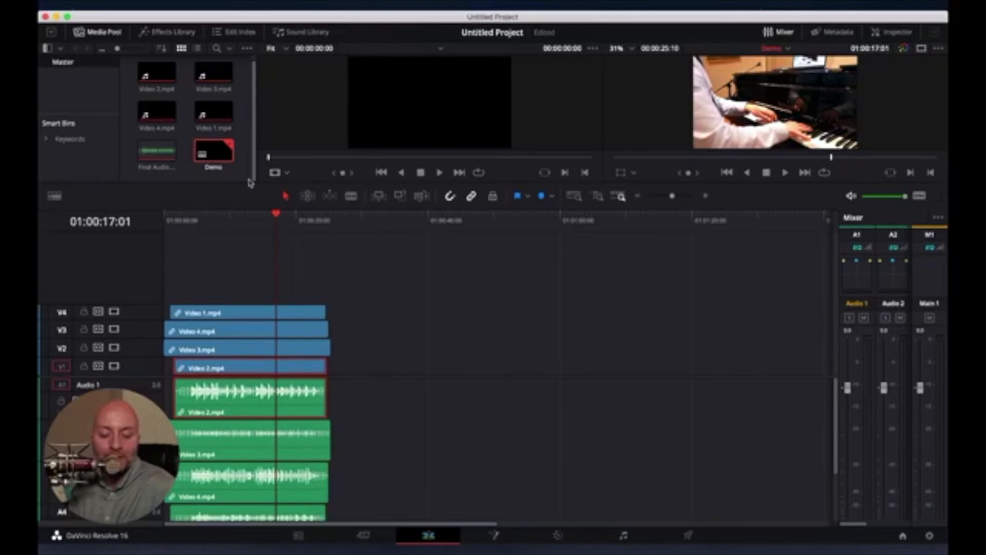
pyautogui.moveTo(247, 184); pyautogui.dragTo(229, 295)
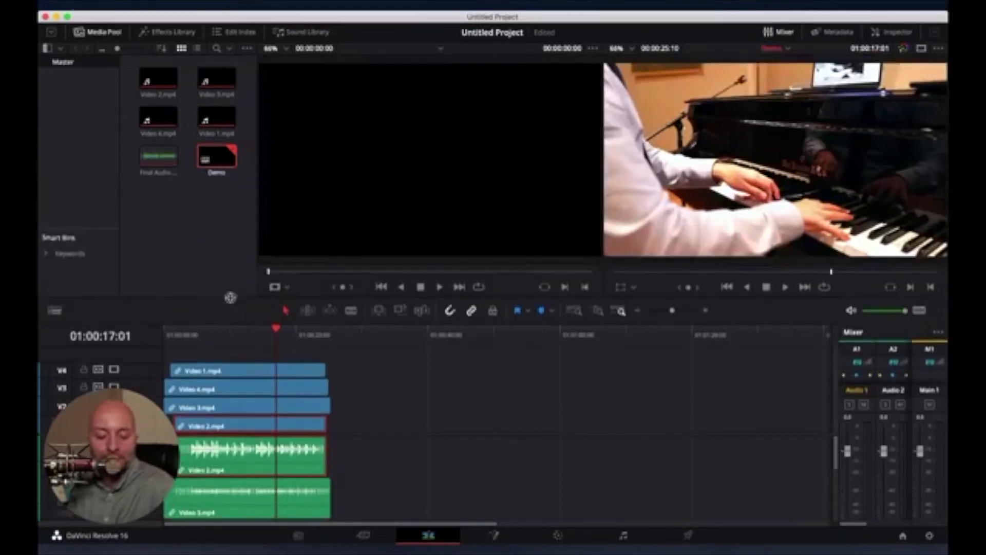
pyautogui.click(103, 32)
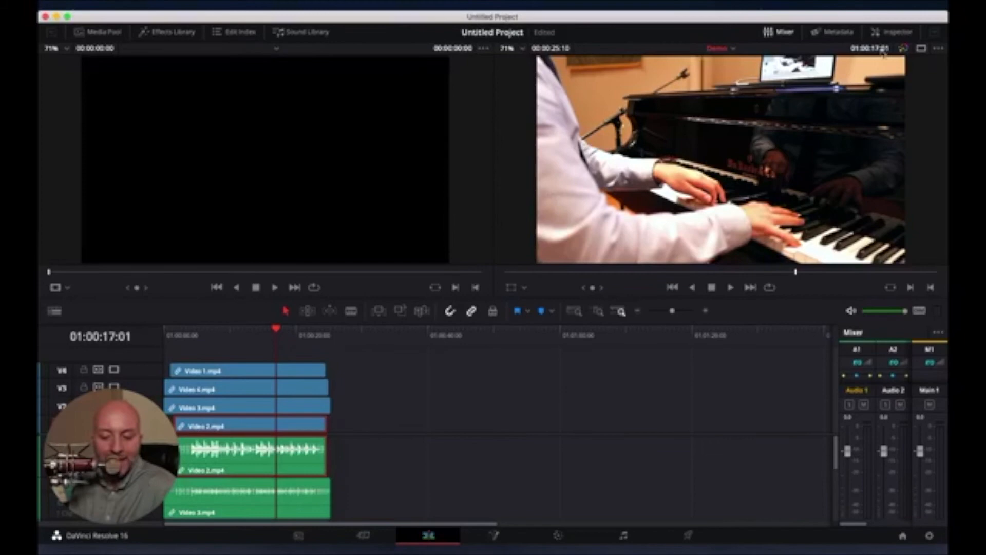
pyautogui.click(895, 32)
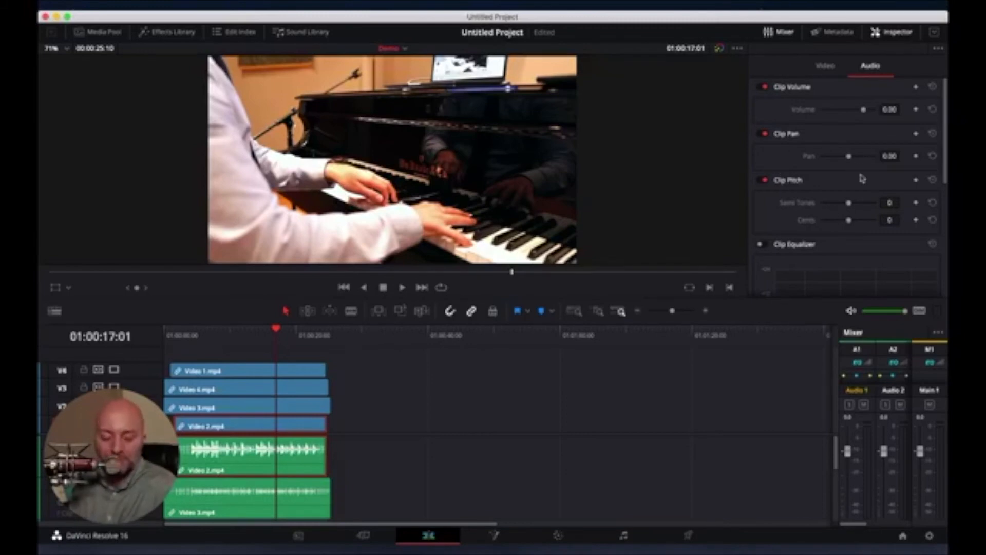
pyautogui.click(343, 432)
pyautogui.moveTo(368, 429); pyautogui.dragTo(287, 371)
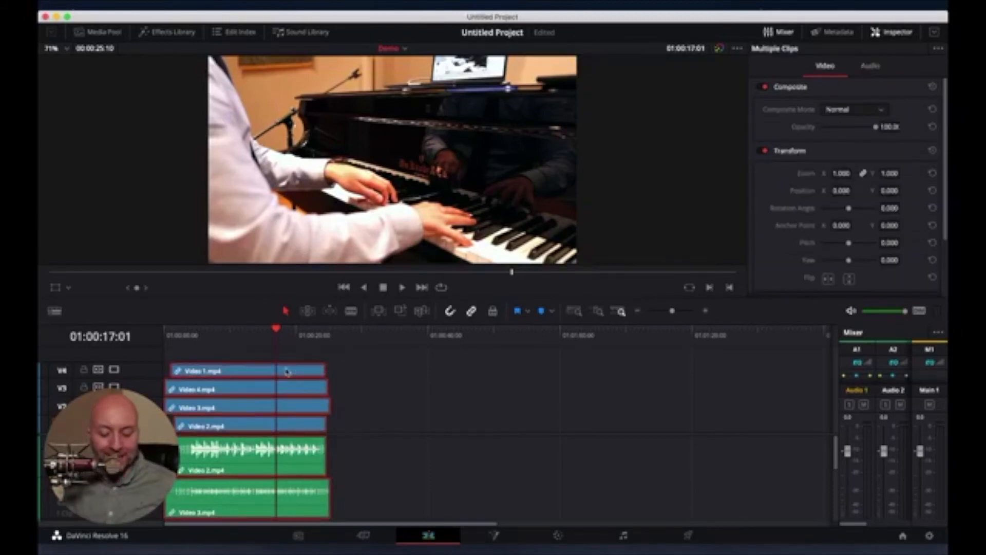
pyautogui.rightClick(286, 371)
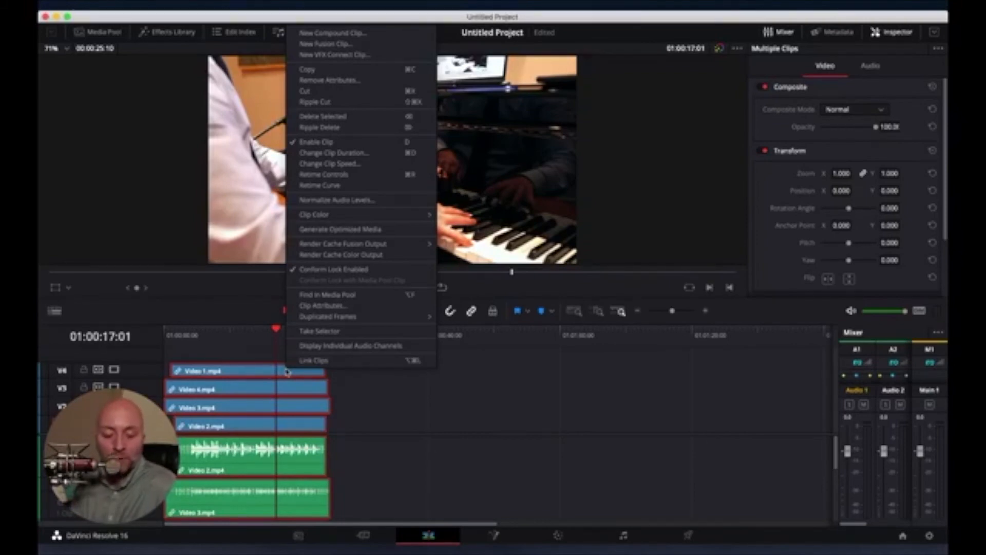
pyautogui.moveTo(353, 246)
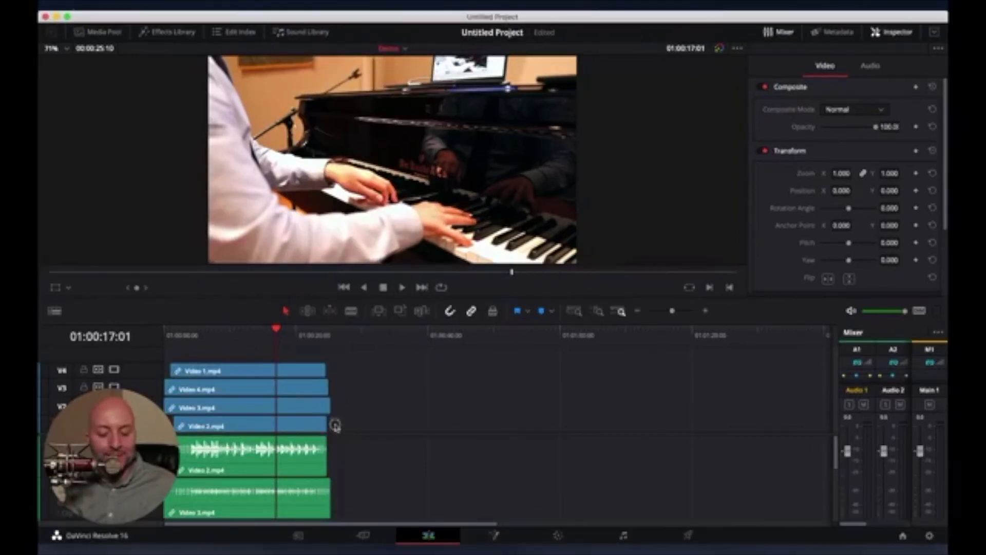
# Step: Select all the stacked clips and turn on the Transform overlay in the viewer, leaving the clips deselected
pyautogui.moveTo(335, 426); pyautogui.dragTo(301, 370)
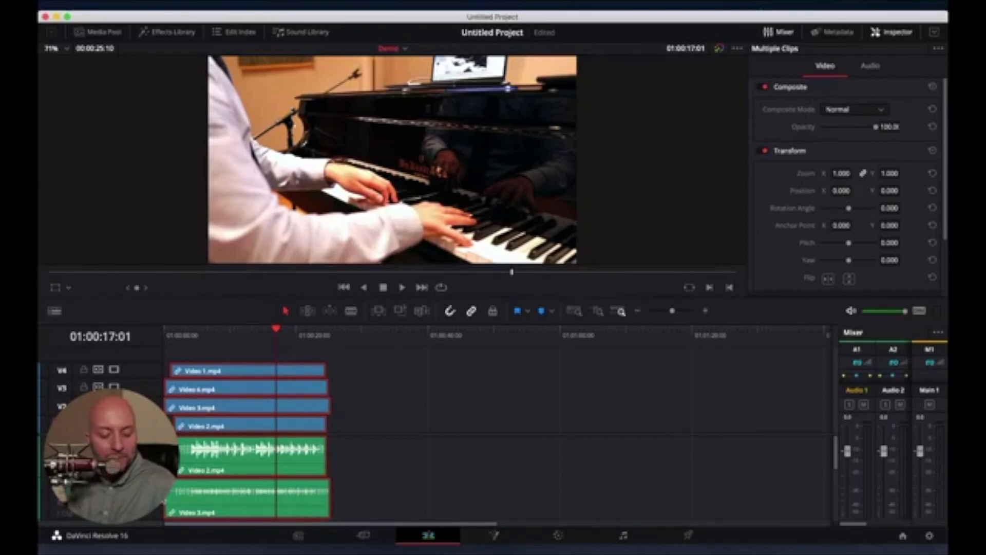
pyautogui.click(68, 288)
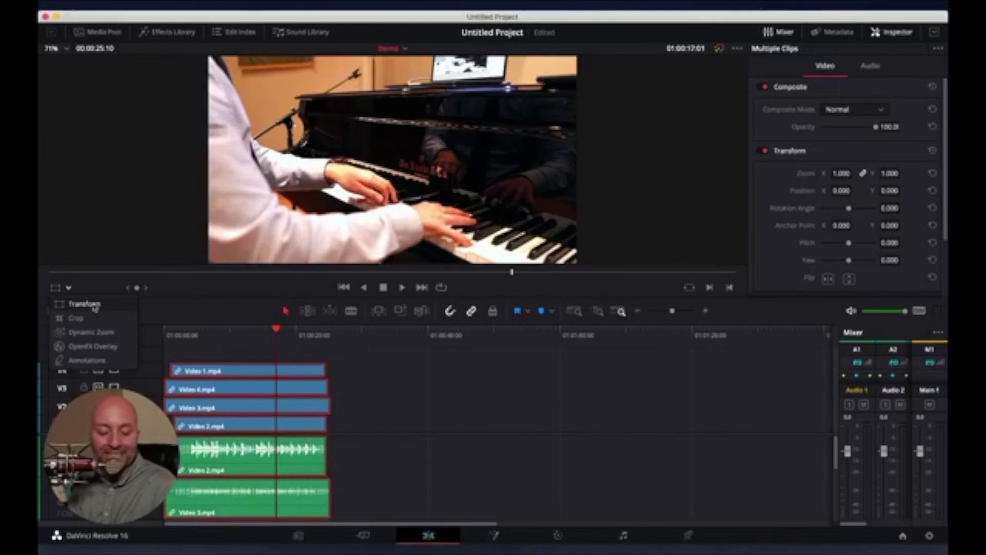
pyautogui.click(85, 305)
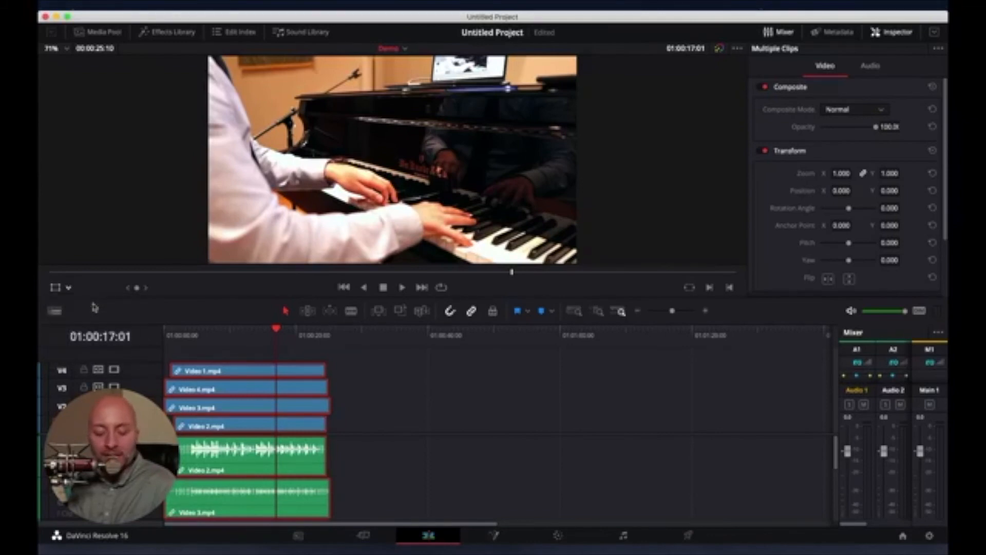
pyautogui.click(392, 433)
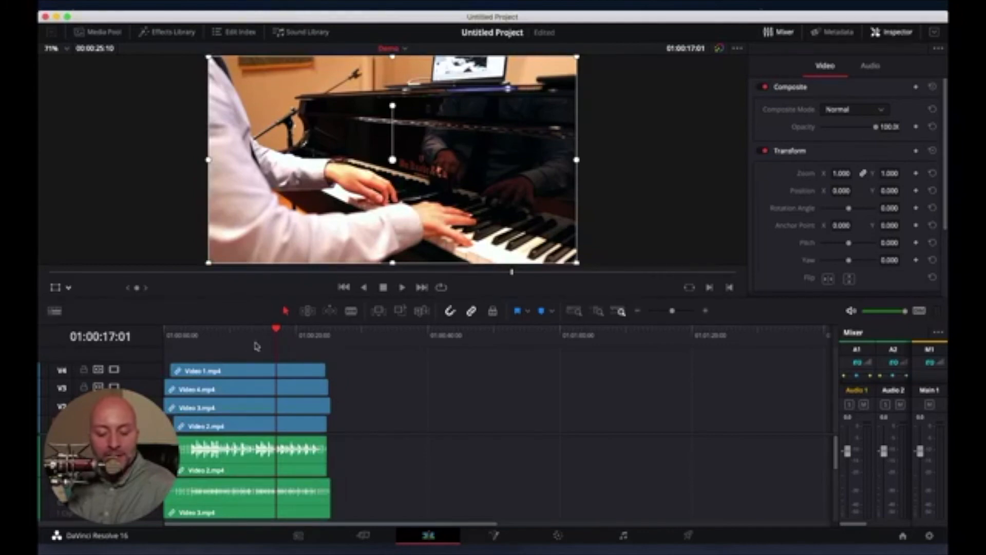
# Step: Shrink Video 1 to about 0.356 zoom in the frame's upper-right quarter, and Video 4 to about 0.300 zoom in the lower-left quarter
pyautogui.click(243, 373)
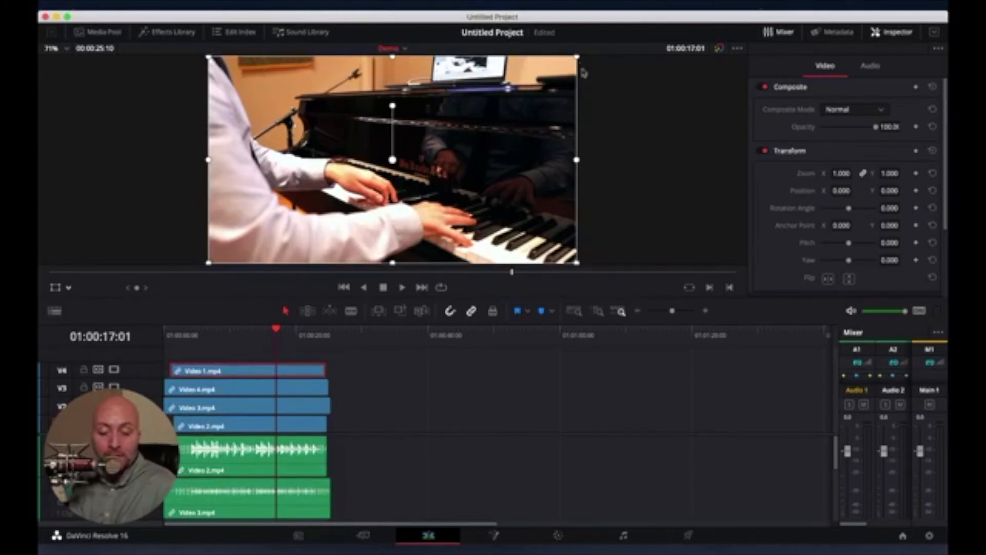
pyautogui.moveTo(577, 56); pyautogui.dragTo(485, 125)
pyautogui.moveTo(435, 151); pyautogui.dragTo(537, 96)
pyautogui.click(256, 389)
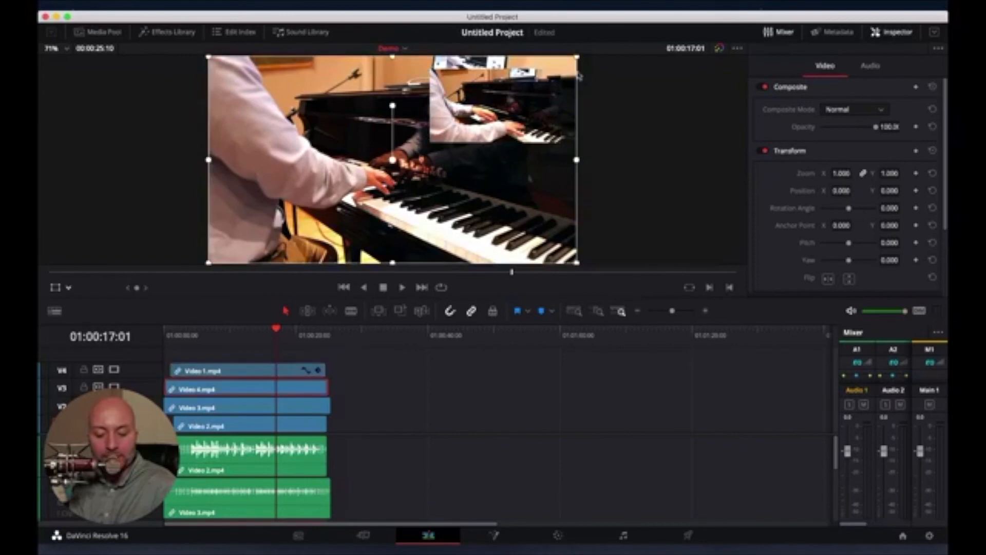
pyautogui.moveTo(577, 57); pyautogui.dragTo(339, 194)
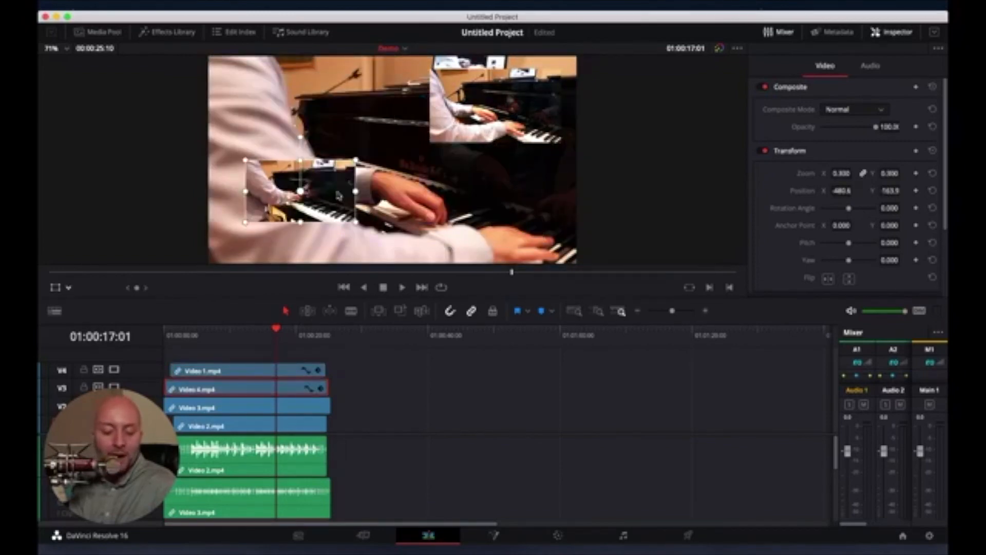
# Step: Scale down Video 3 into the frame's lower-right quarter, and Video 2 to about 0.245 zoom in the upper-left quarter
pyautogui.click(259, 408)
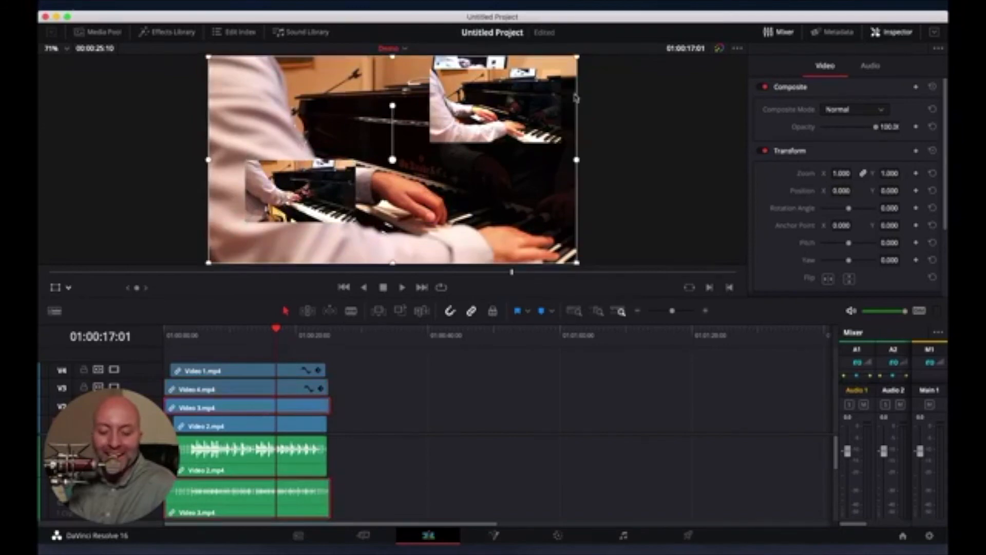
pyautogui.moveTo(579, 61); pyautogui.dragTo(456, 127)
pyautogui.moveTo(426, 172); pyautogui.dragTo(502, 211)
pyautogui.click(249, 428)
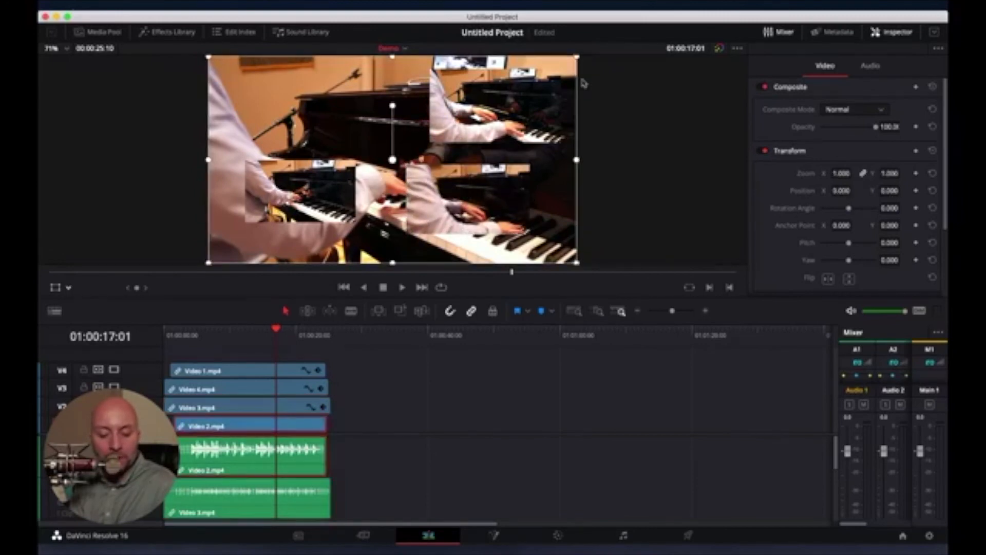
pyautogui.moveTo(577, 58); pyautogui.dragTo(438, 134)
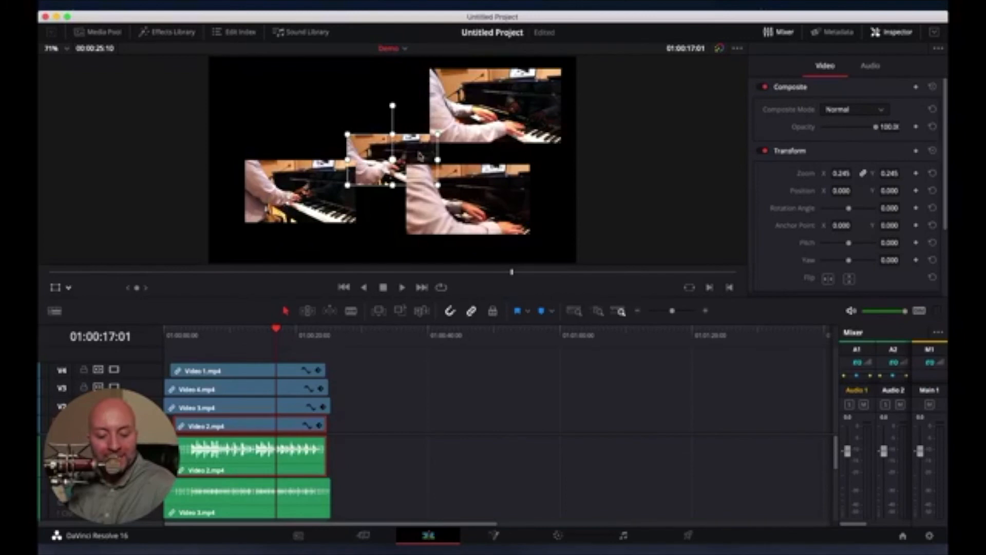
pyautogui.moveTo(419, 153); pyautogui.dragTo(323, 106)
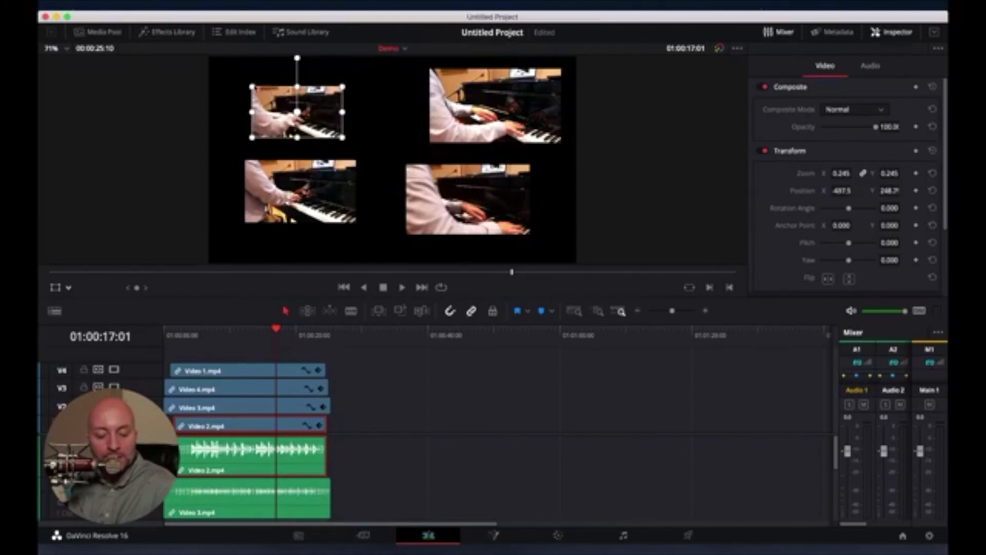
# Step: Enlarge Video 2 to about 0.408 zoom and Video 3 to about 0.445 zoom, adjusting their positions to fill their quarters of the frame
pyautogui.moveTo(252, 86); pyautogui.dragTo(241, 79)
pyautogui.moveTo(306, 106); pyautogui.dragTo(333, 123)
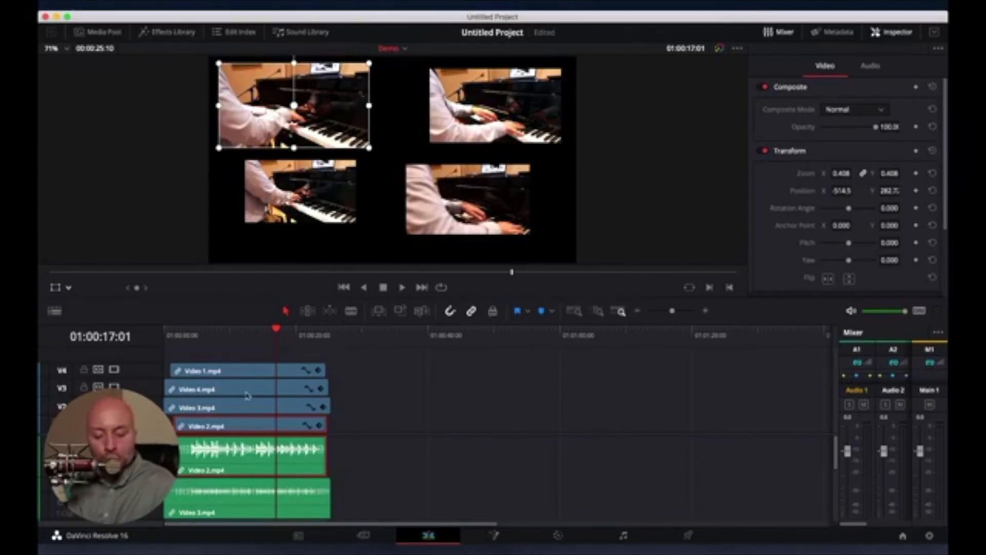
pyautogui.click(242, 407)
pyautogui.moveTo(511, 205); pyautogui.dragTo(553, 244)
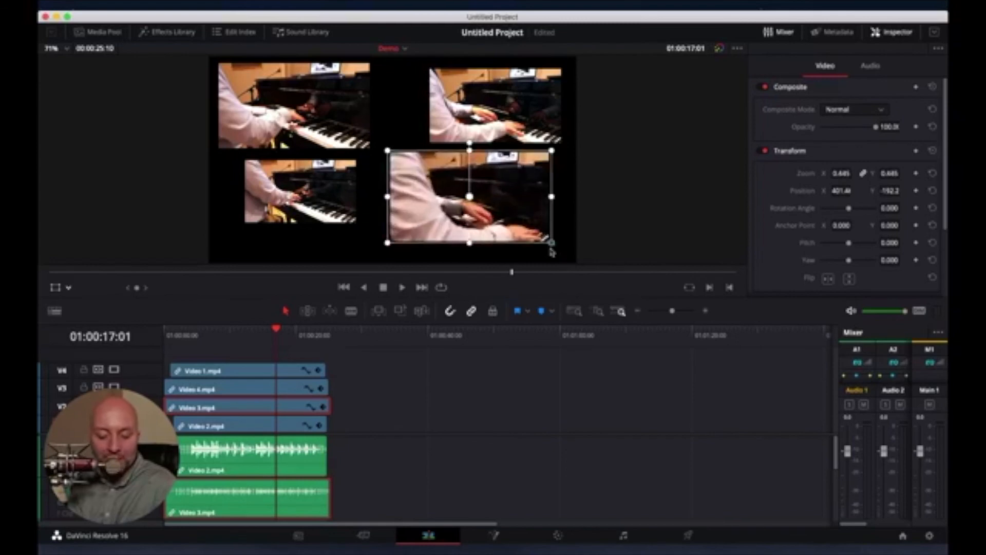
# Step: Enlarge Video 4 to about 0.415 zoom and place it beneath Video 2 at about X -540, Y -246
pyautogui.click(249, 388)
pyautogui.moveTo(331, 180)
pyautogui.mouseDown()
pyautogui.moveTo(304, 209)
pyautogui.moveTo(348, 181)
pyautogui.mouseUp()
pyautogui.moveTo(299, 214); pyautogui.dragTo(317, 200)
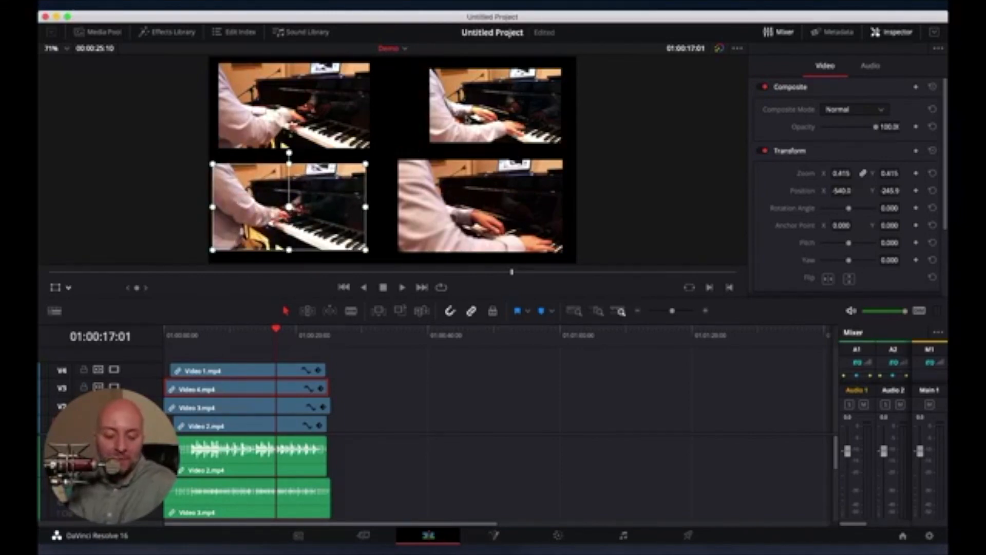
# Step: Enlarge Video 1 to about 0.452 zoom and align it above Video 3 at about X 458, Y 277
pyautogui.click(259, 374)
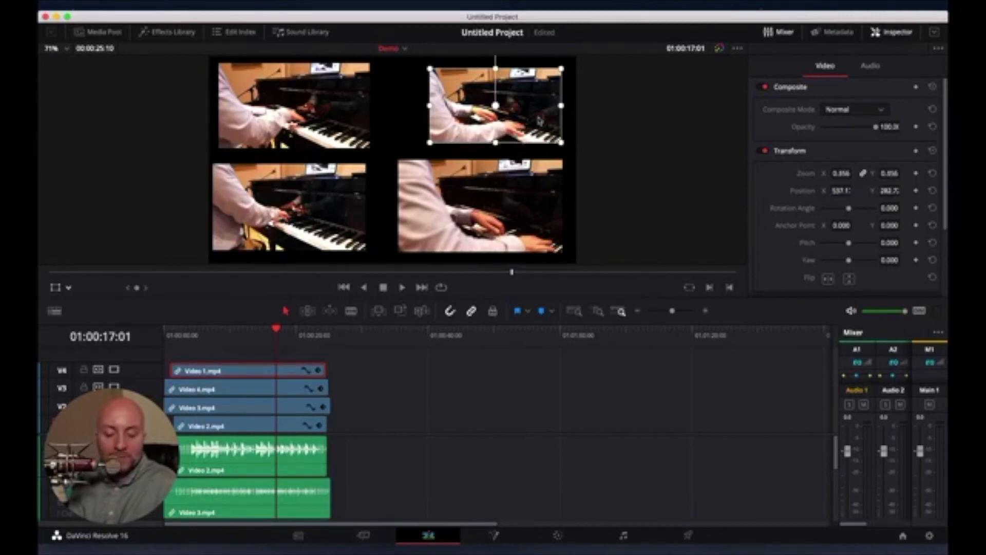
pyautogui.moveTo(530, 119); pyautogui.dragTo(503, 128)
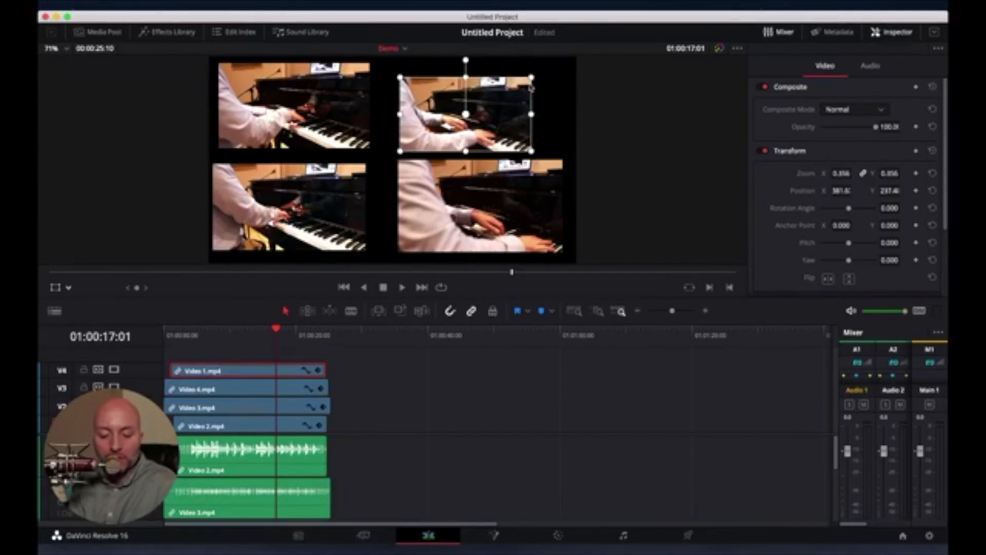
pyautogui.moveTo(533, 78); pyautogui.dragTo(551, 67)
pyautogui.moveTo(524, 98); pyautogui.dragTo(534, 91)
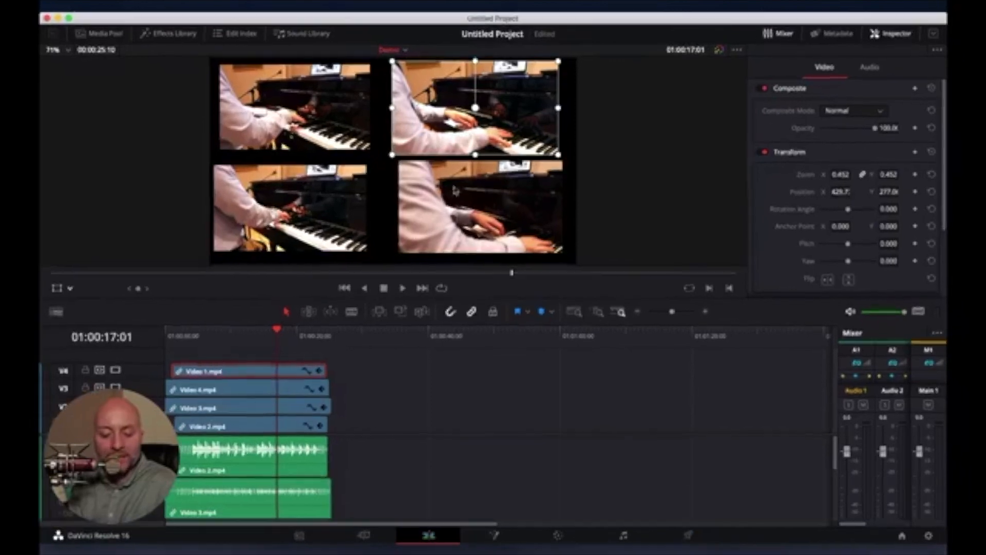
pyautogui.moveTo(518, 138); pyautogui.dragTo(523, 138)
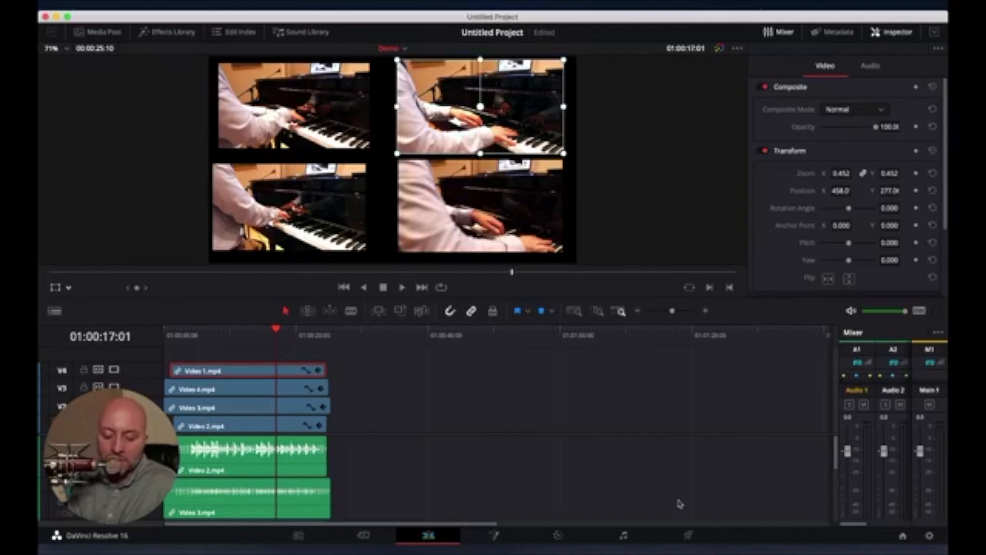
# Step: Add a render job for the timeline to the render queue, with the filename Demo and the Desktop as its location
pyautogui.click(689, 537)
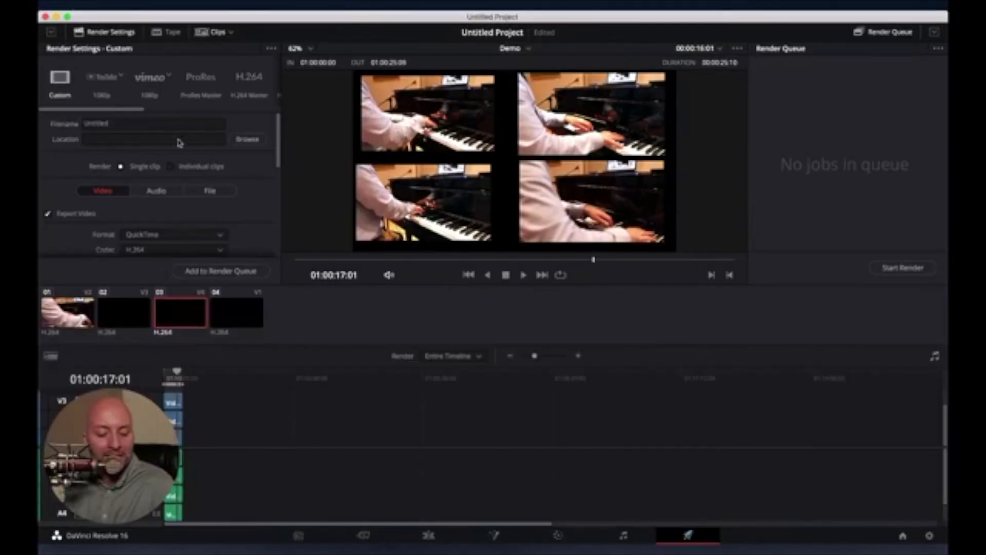
pyautogui.moveTo(183, 127); pyautogui.dragTo(38, 103)
pyautogui.write('Demo')
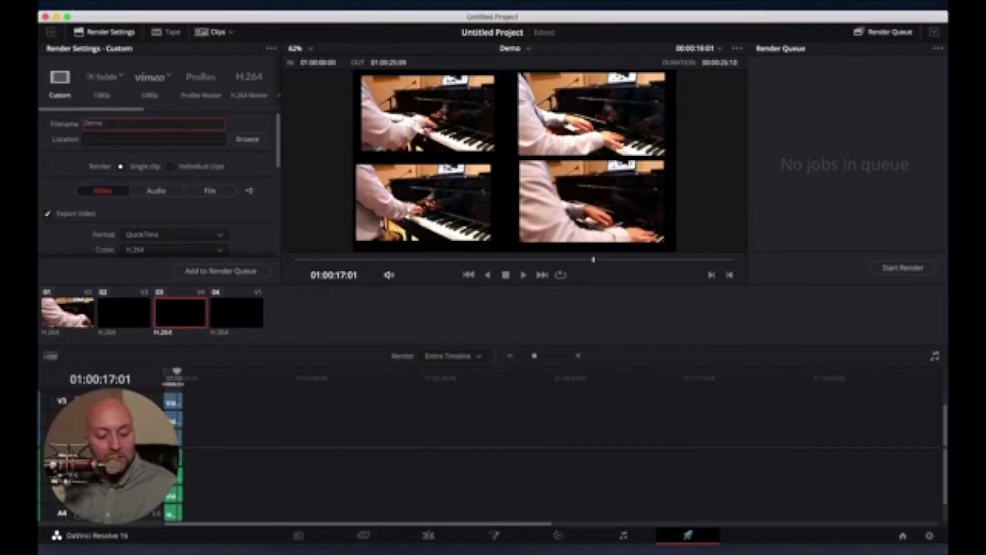
pyautogui.click(244, 141)
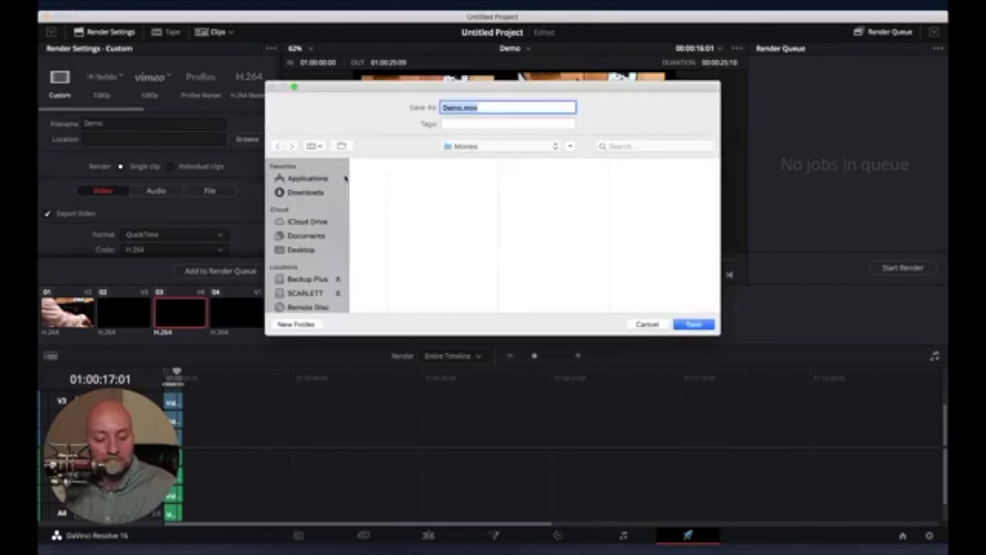
pyautogui.click(310, 254)
pyautogui.click(692, 325)
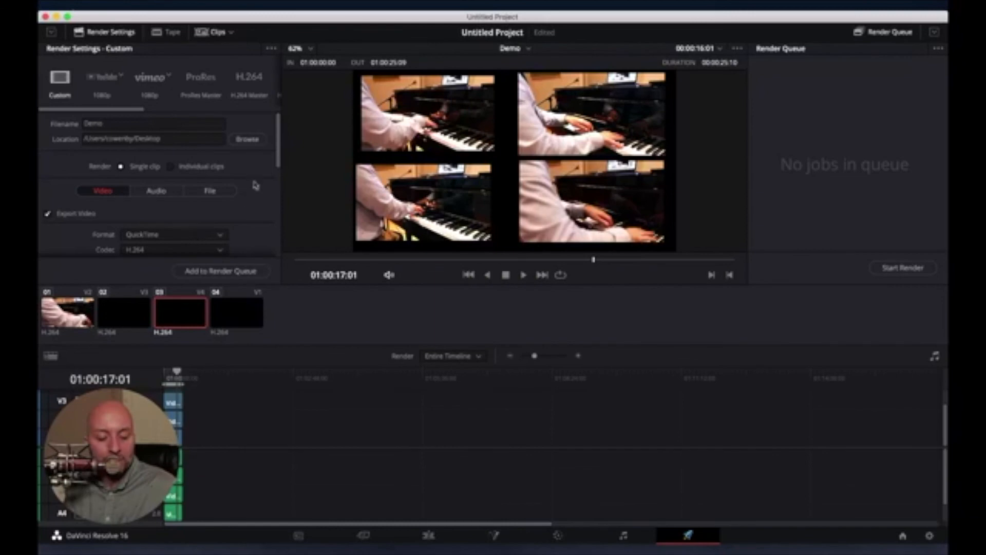
pyautogui.click(227, 272)
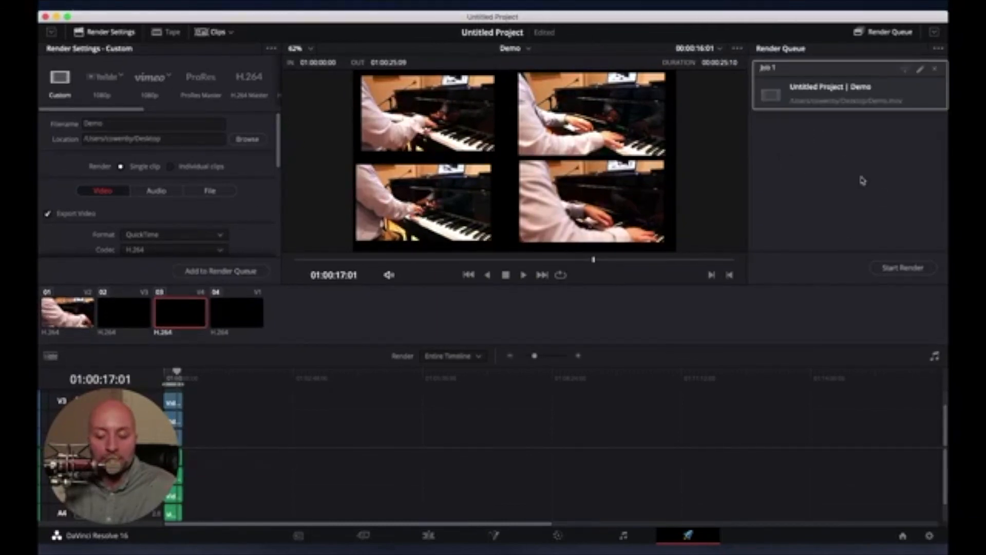